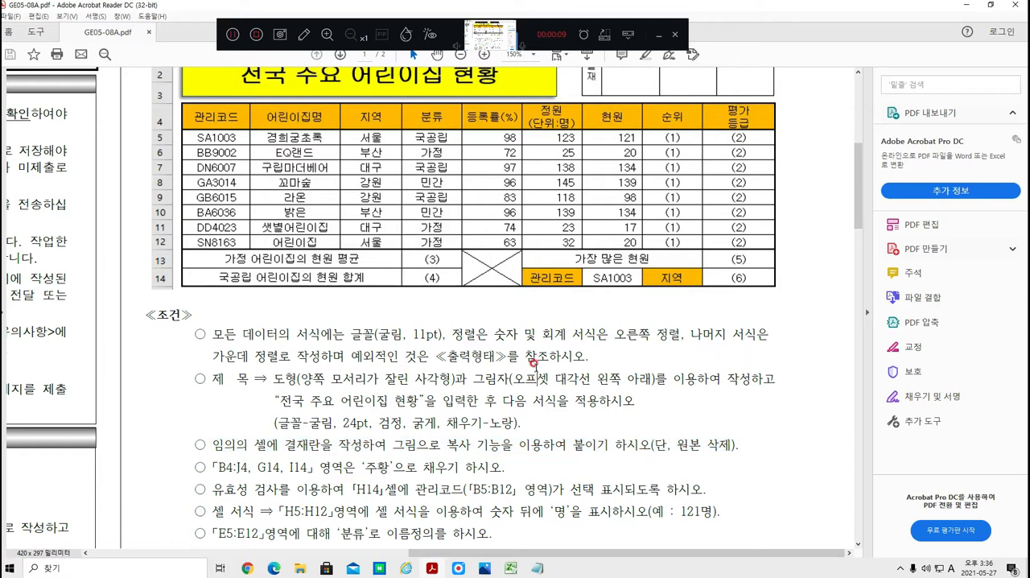
Step: Review the approval box condition in the exam PDF, highlighting "단, 원본 삭제", and switch to the Excel workbook
left_click_drag(655, 444, 738, 444)
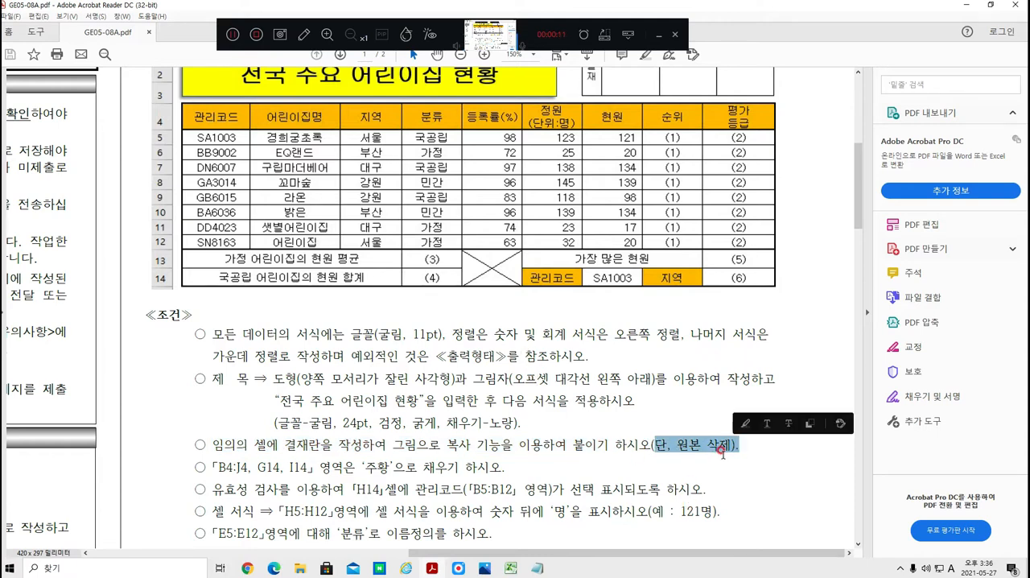
key("alt+Tab")
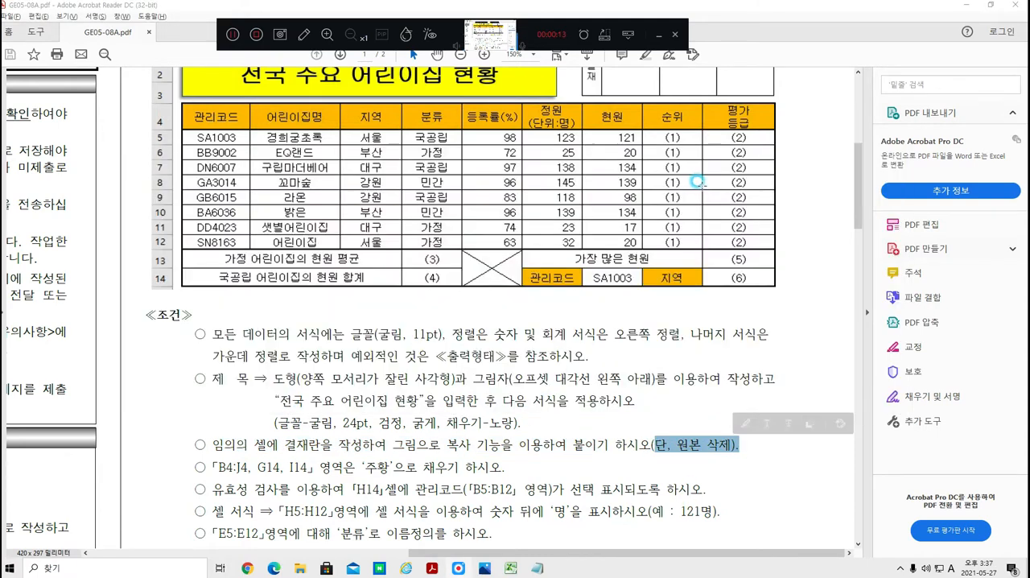
key("alt+Tab")
left_click(613, 272)
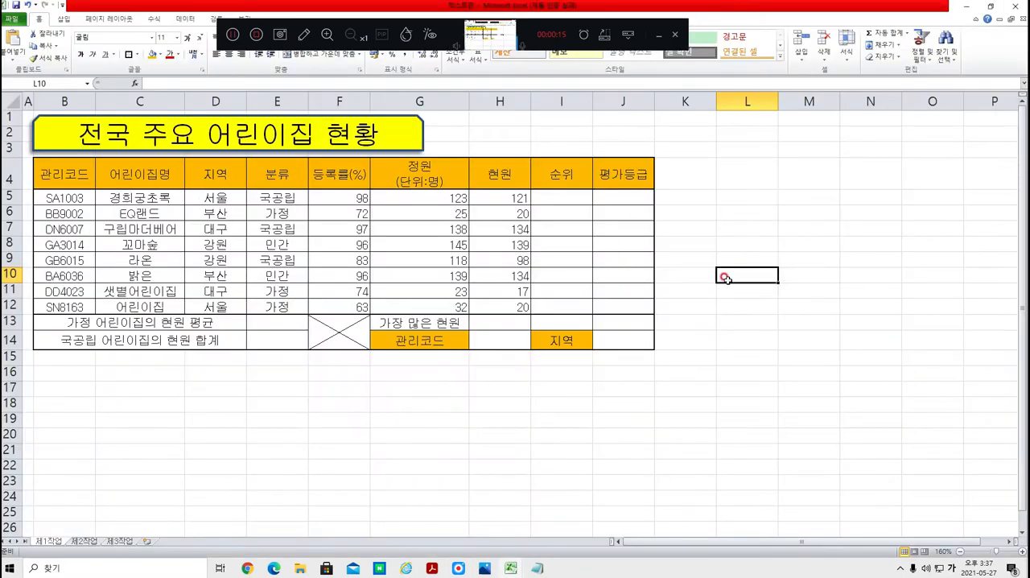
Step: Enter the approval box labels 결재, 담당, 팀장 and 부장 in cells L16 through O16
left_click(746, 365)
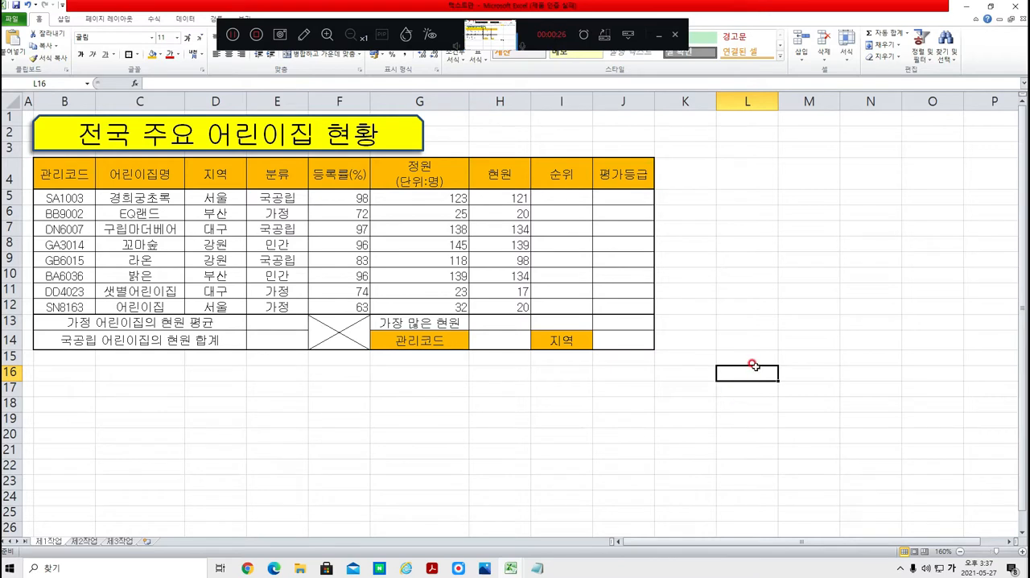
type("결재")
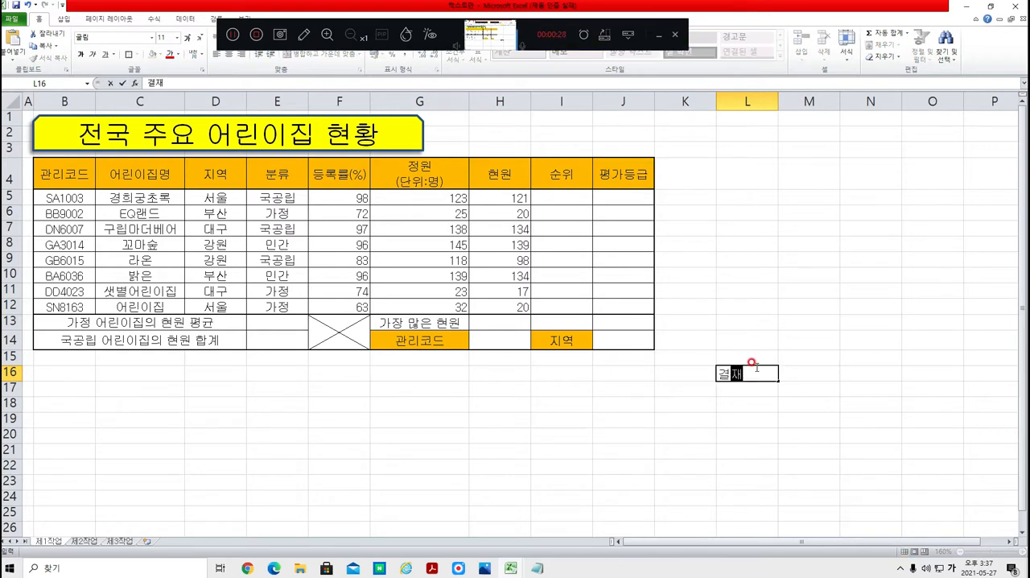
key("Tab")
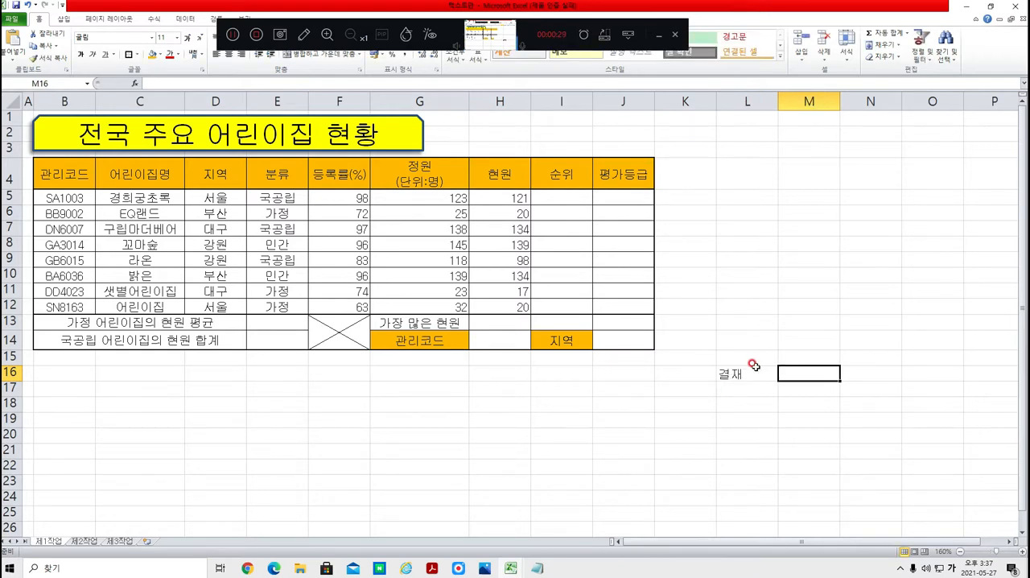
type("담당")
key("Tab")
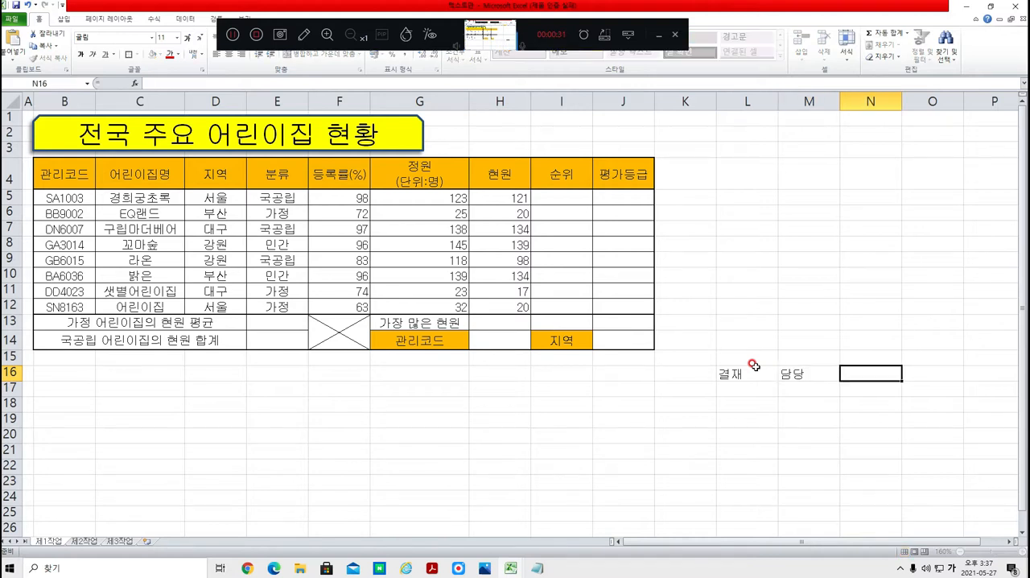
type("팀장")
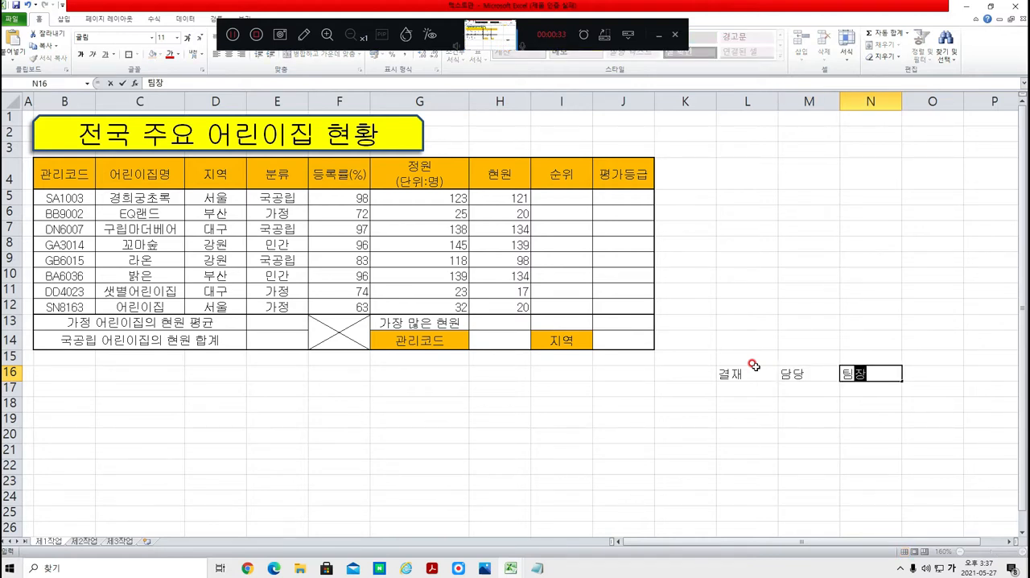
key("Tab")
type("부장")
key("Return")
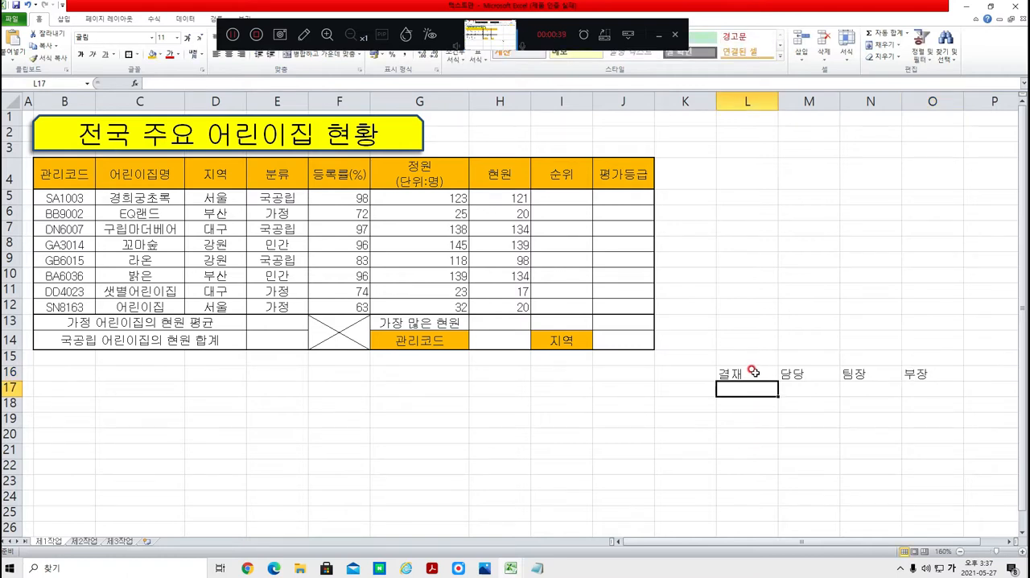
Step: Merge and center cells L16:L17 containing the 결재 label
left_click(753, 373)
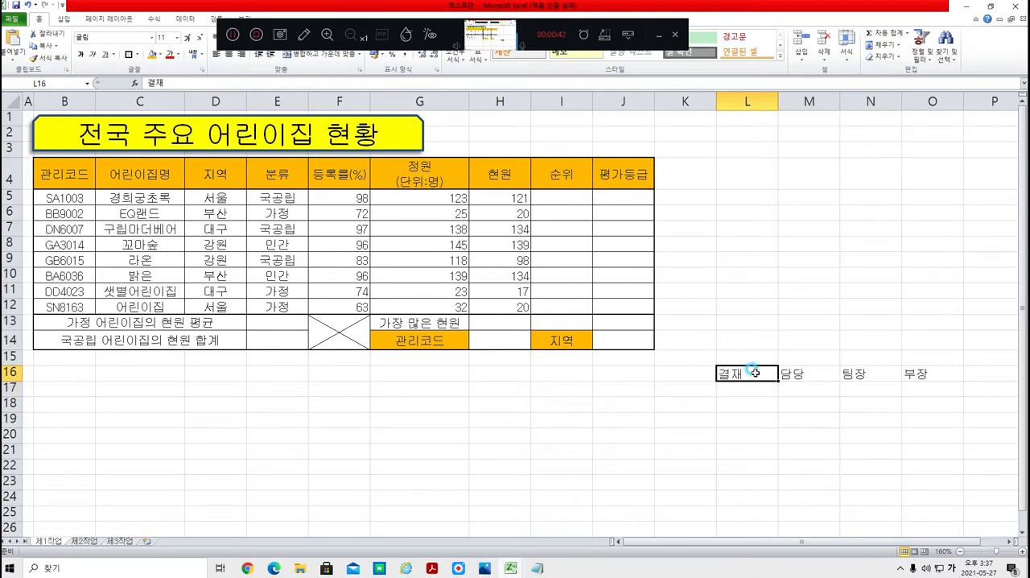
left_click_drag(755, 372, 747, 386)
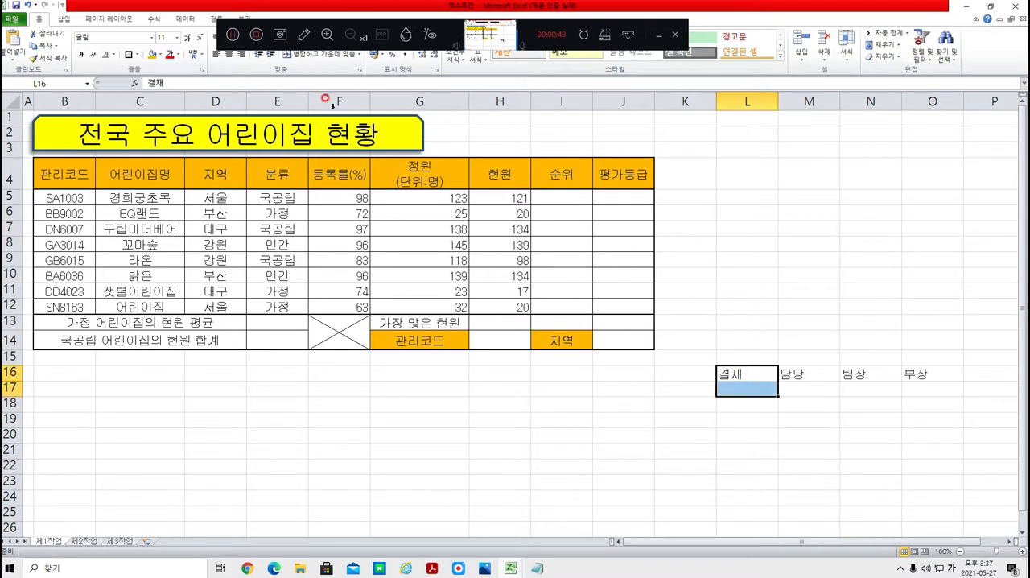
left_click(330, 56)
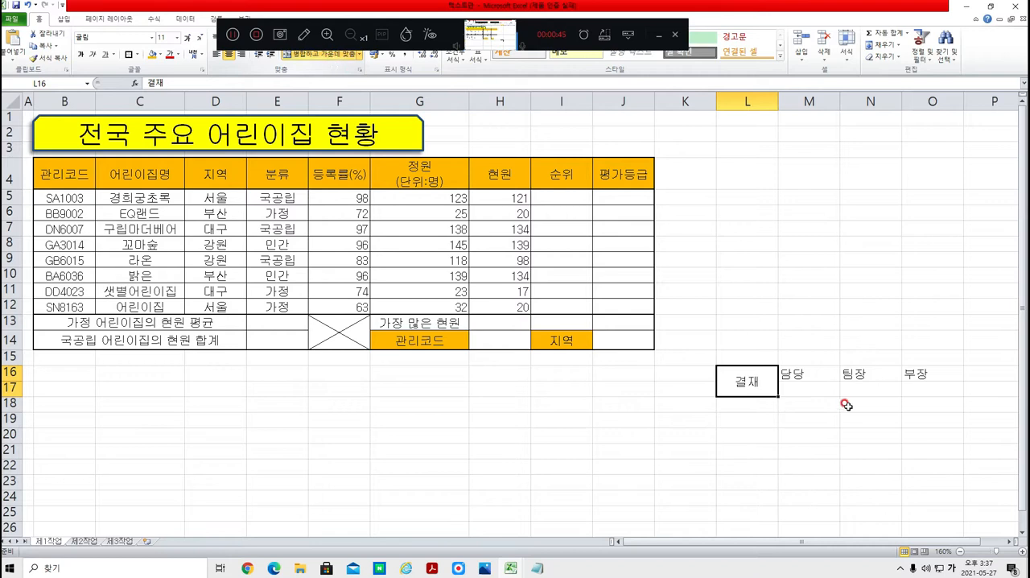
left_click(694, 391)
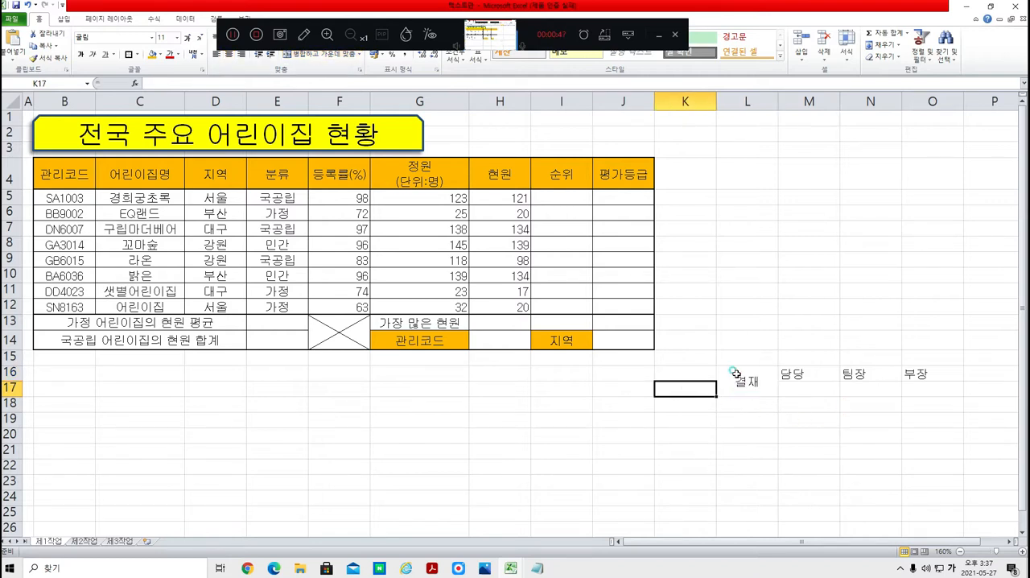
Step: Apply all borders to the approval box range L16:O17 and center its labels horizontally, checking the layout in the exam PDF
left_click_drag(741, 384, 910, 389)
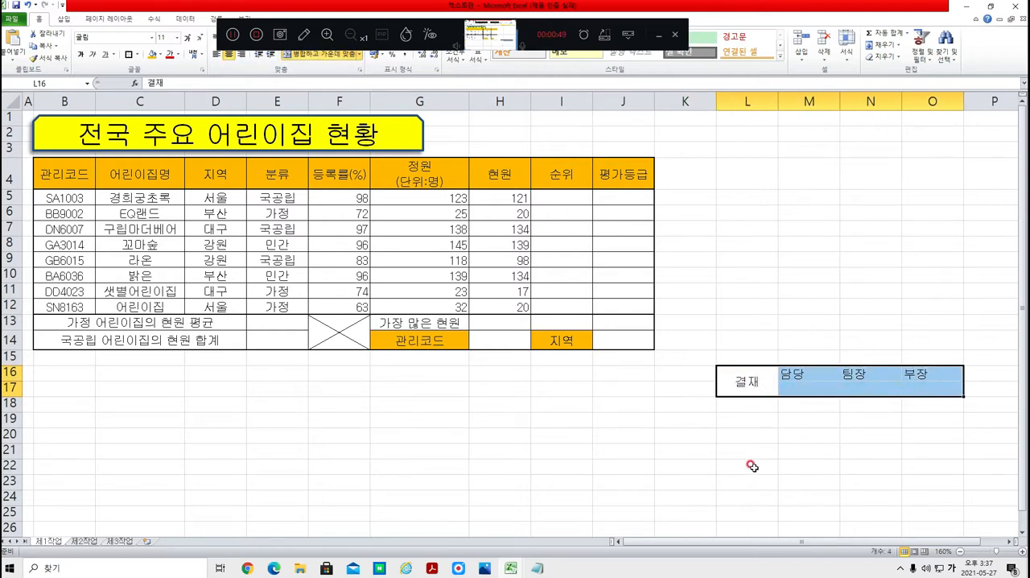
key("alt+Tab")
key("alt+Tab")
key("alt+Tab")
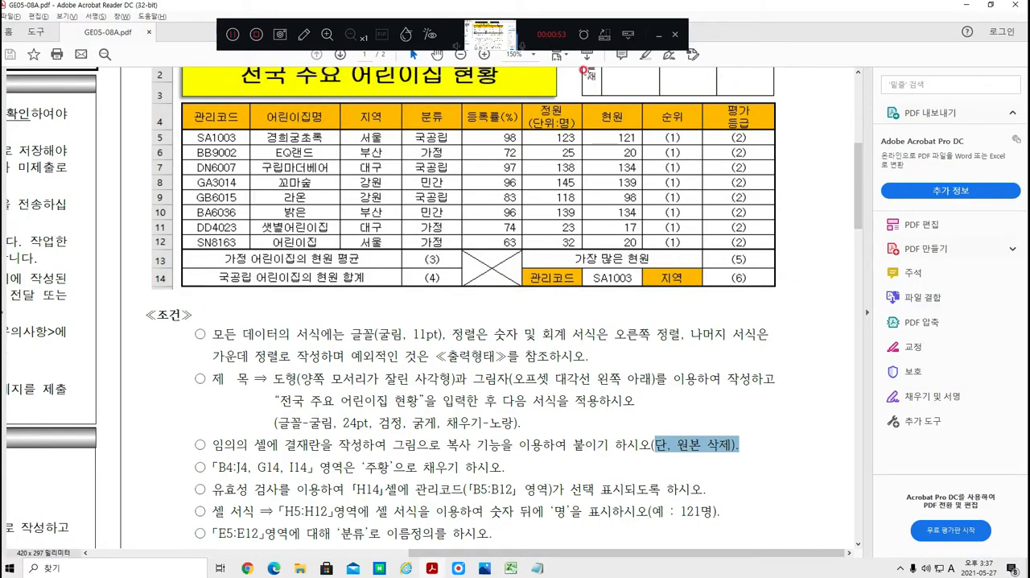
left_click_drag(858, 180, 859, 113)
key("alt+Tab")
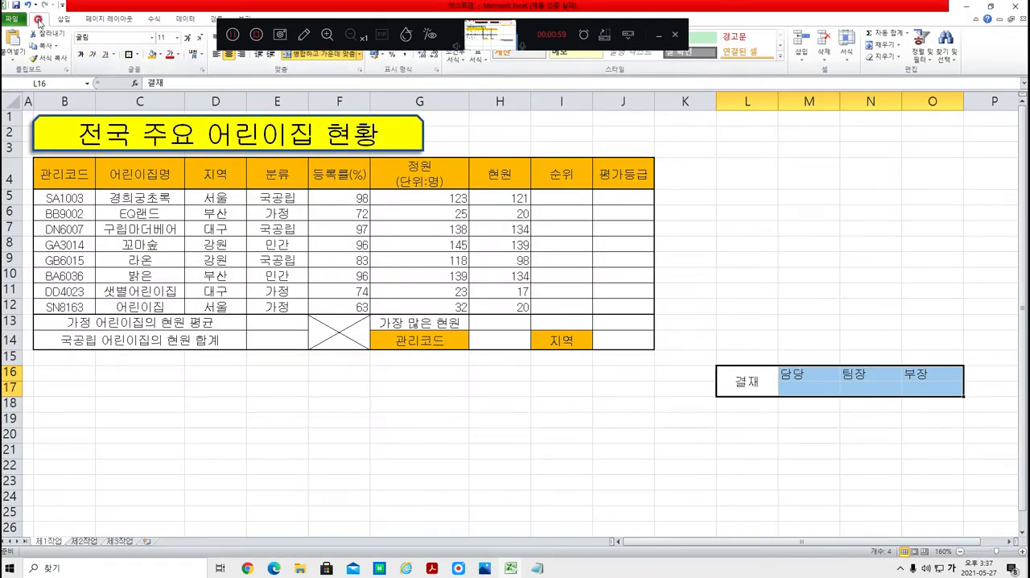
left_click(135, 54)
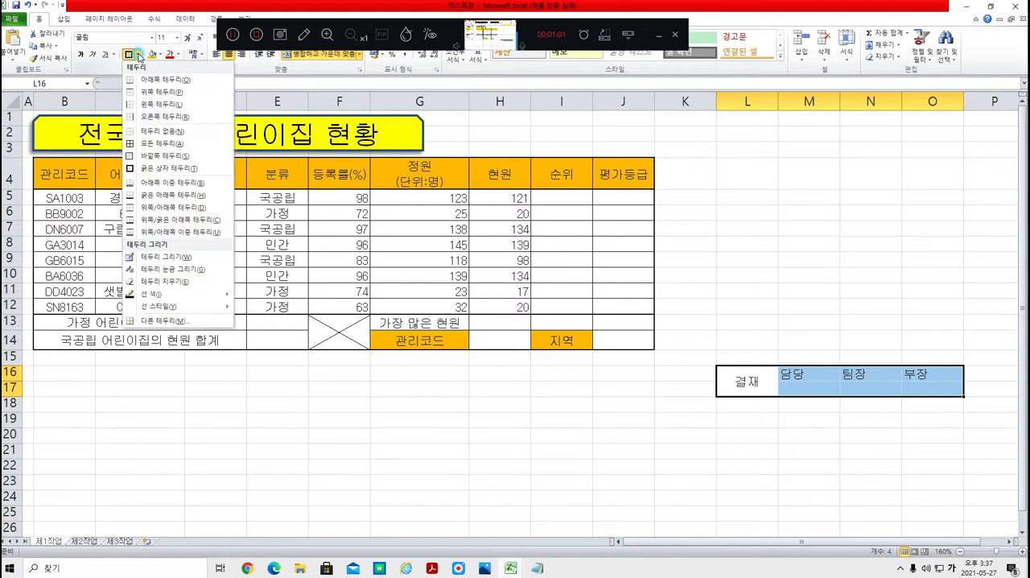
left_click(157, 141)
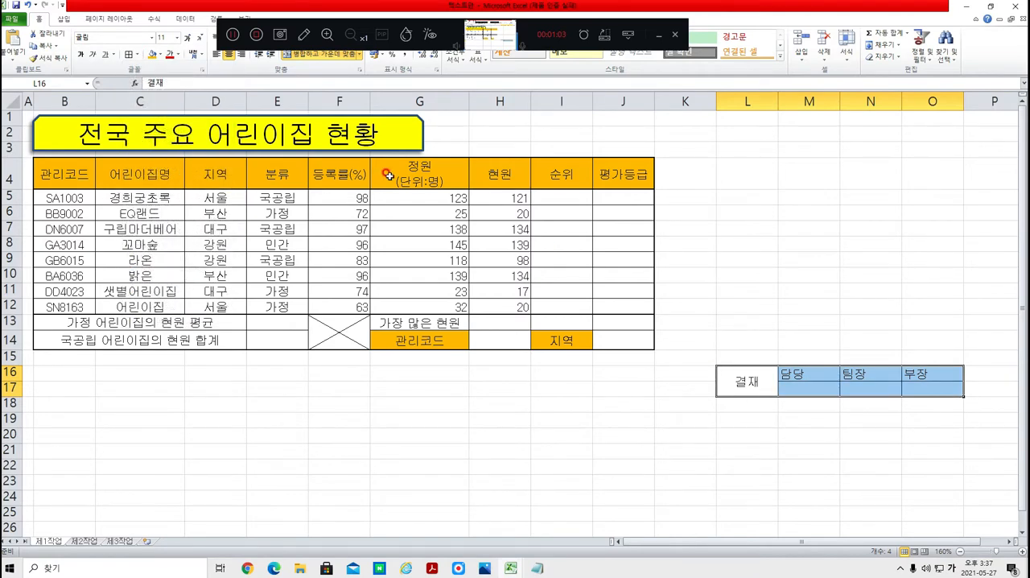
left_click(229, 56)
left_click(230, 56)
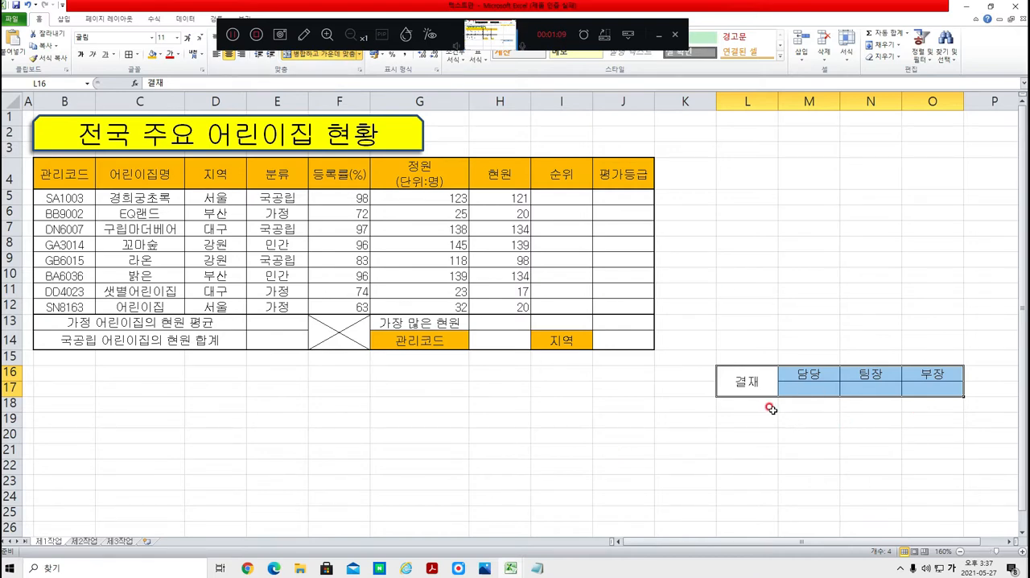
Step: Compare the approval box with the exam PDF and narrow column L to just fit the 결재 label
key("alt+Tab")
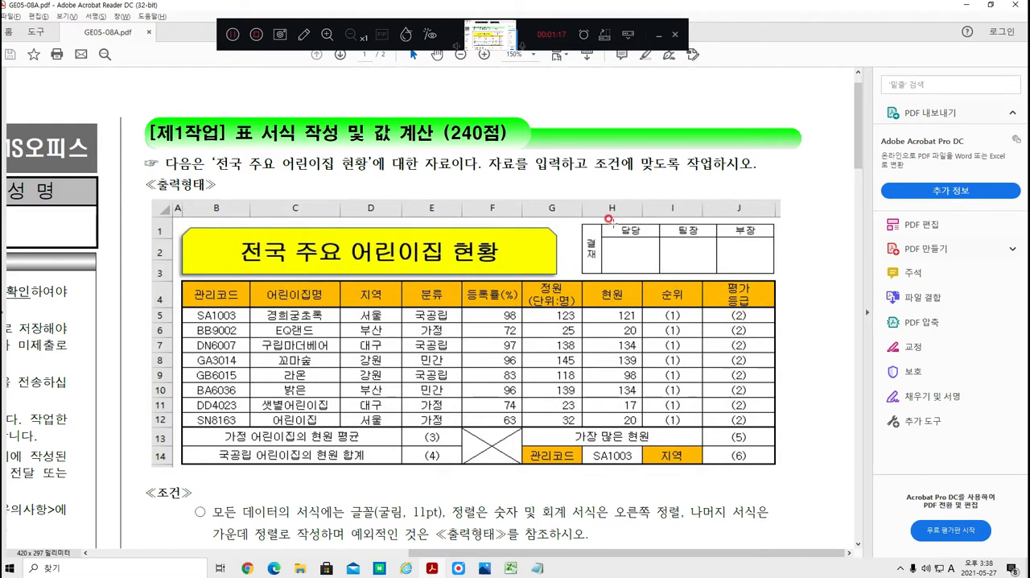
key("alt+Tab")
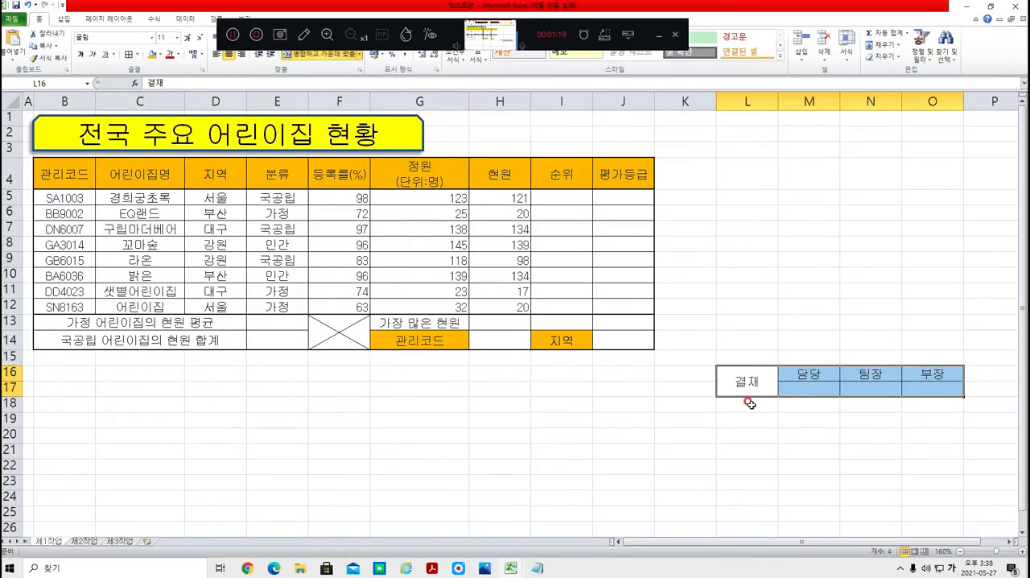
left_click(733, 415)
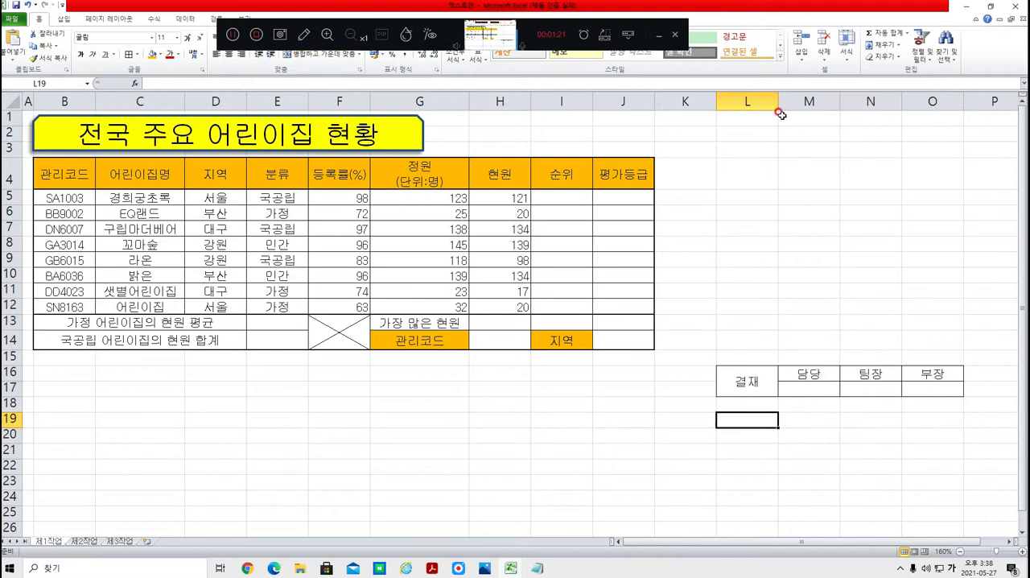
left_click_drag(775, 98, 741, 103)
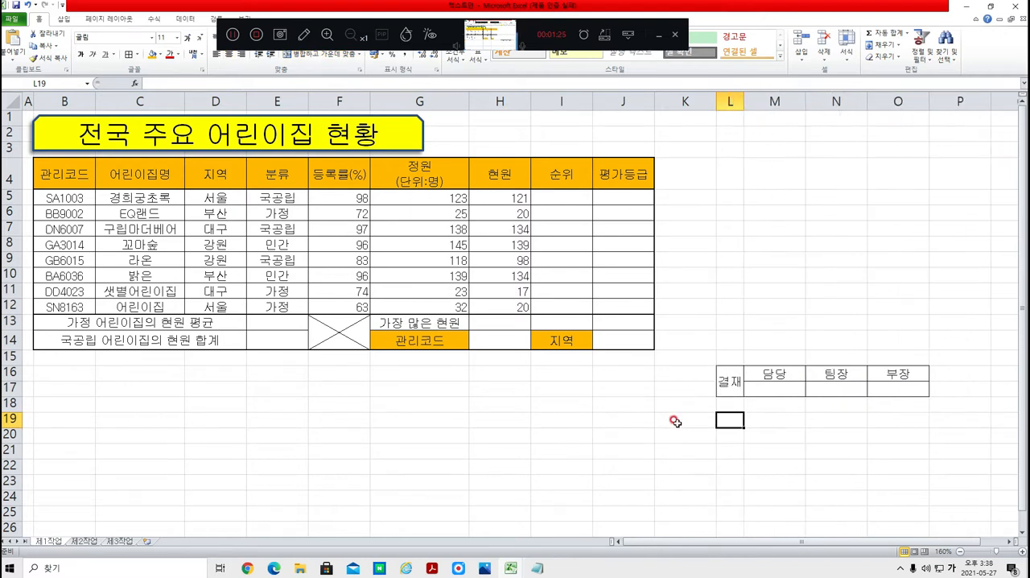
Step: Set the text orientation of the merged 결재 cell to vertical stacked text
left_click(731, 371)
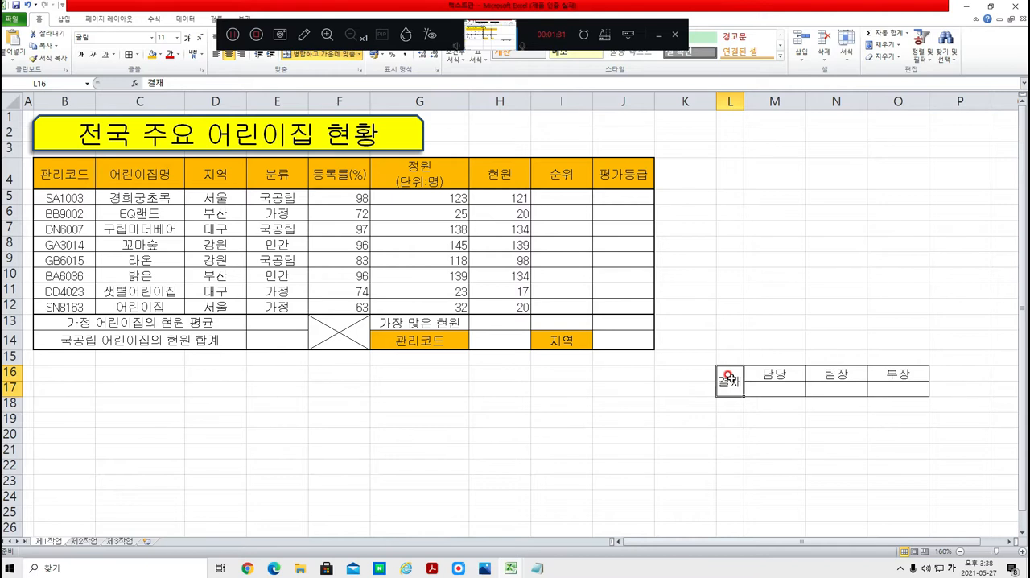
key("ctrl+1")
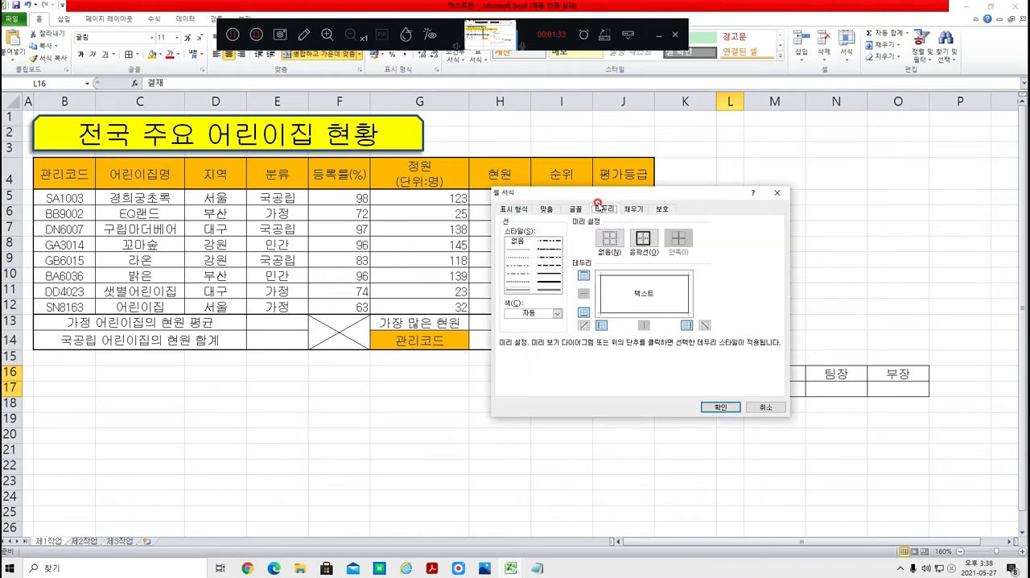
left_click(544, 209)
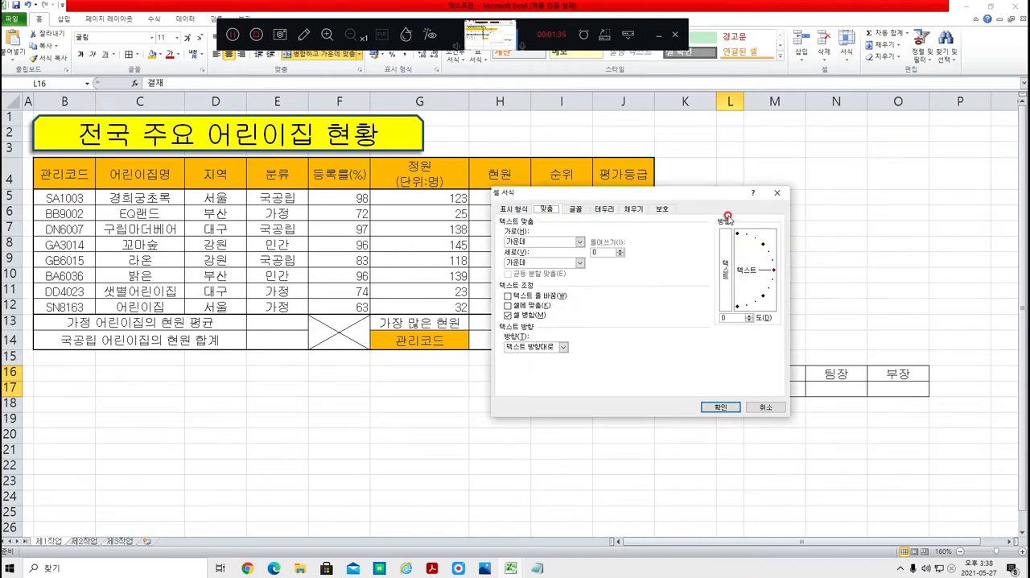
left_click(725, 263)
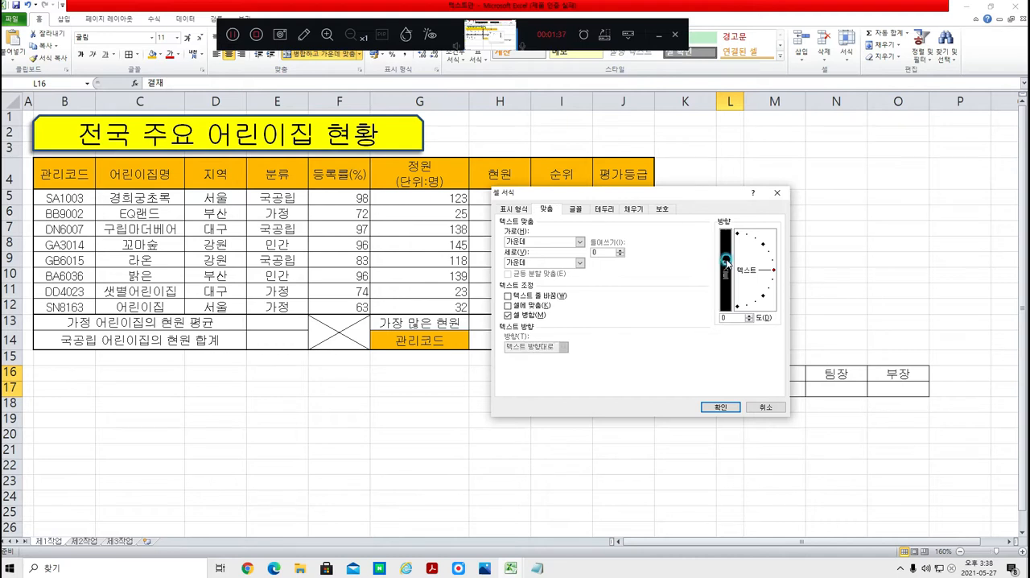
left_click(723, 408)
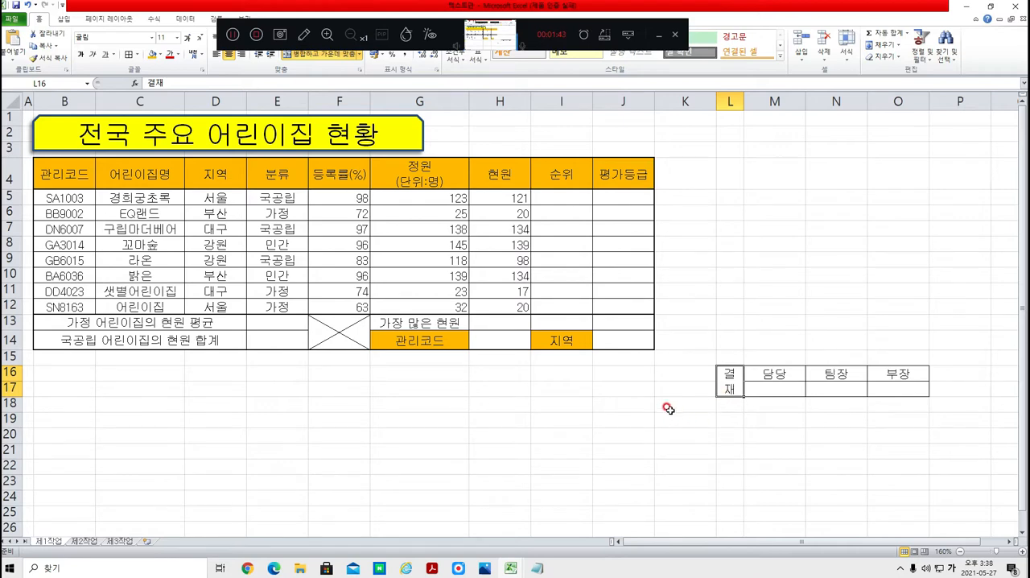
Step: Check the signature space in the exam PDF and increase the height of row 17 to more than double
key("alt+Tab")
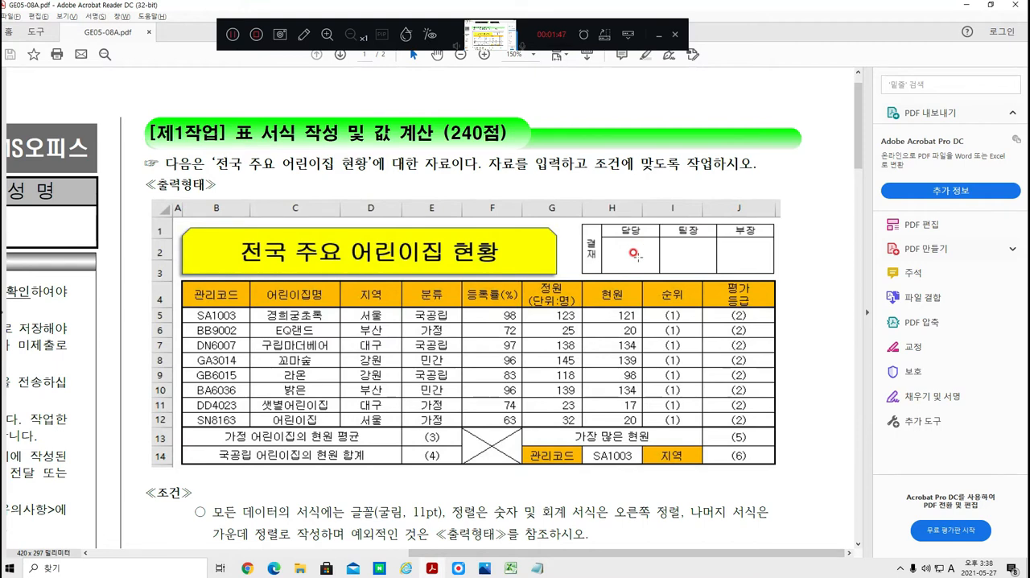
key("alt+Tab")
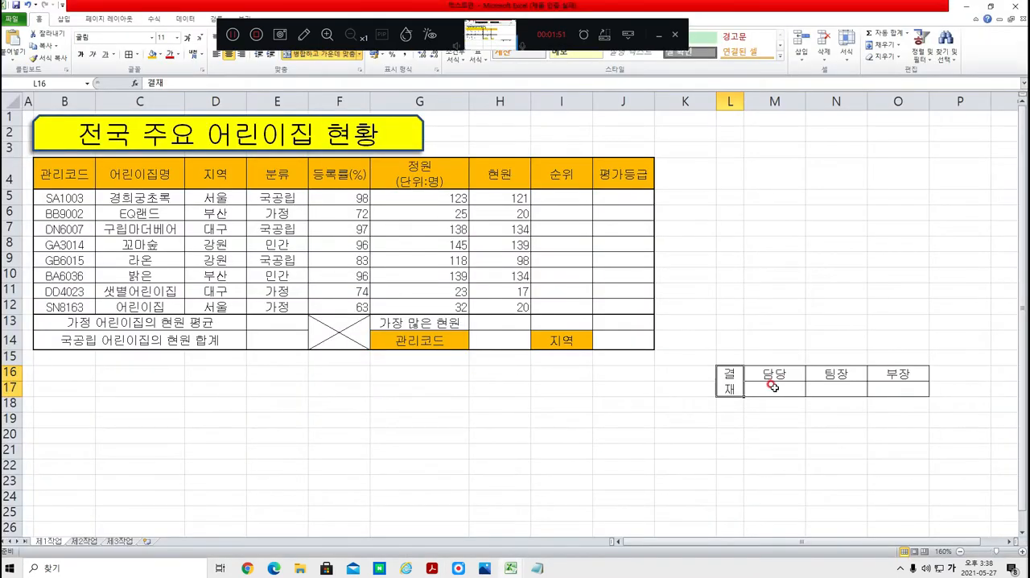
left_click(771, 388)
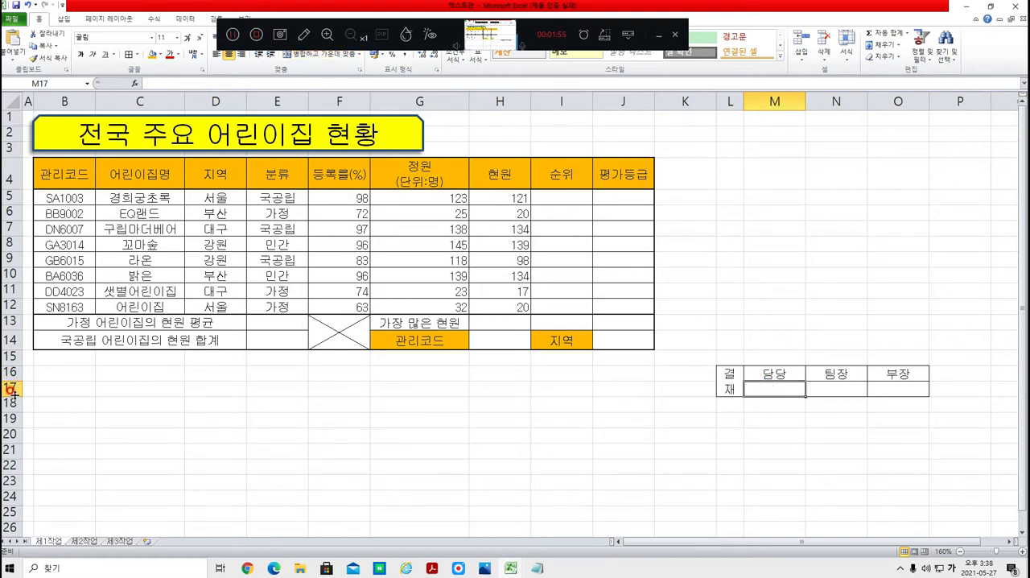
left_click_drag(13, 395, 17, 416)
left_click(497, 472)
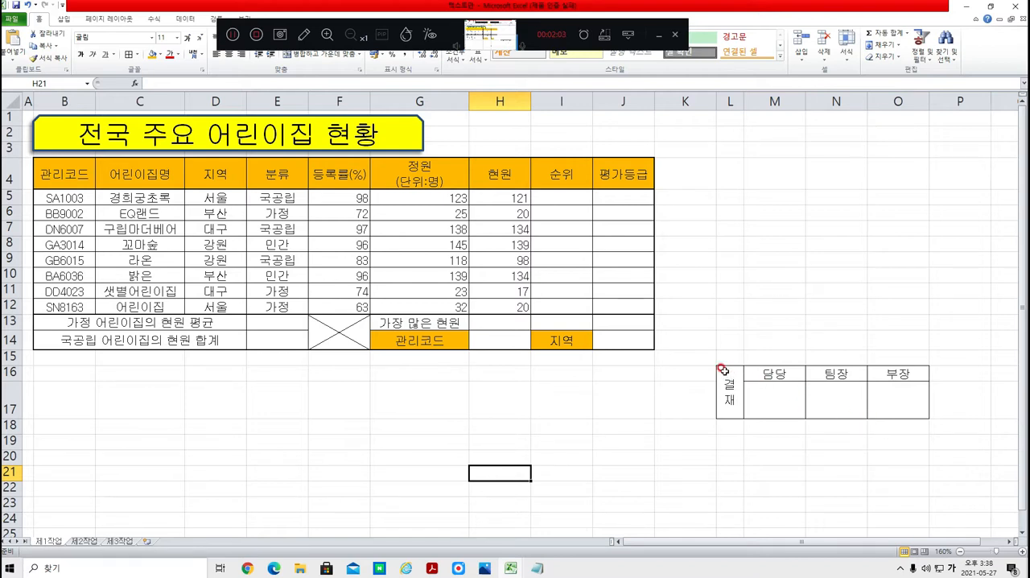
Step: Copy the approval box range L16:O17 as a picture, with appearance as shown on screen and picture format
left_click_drag(723, 370, 914, 401)
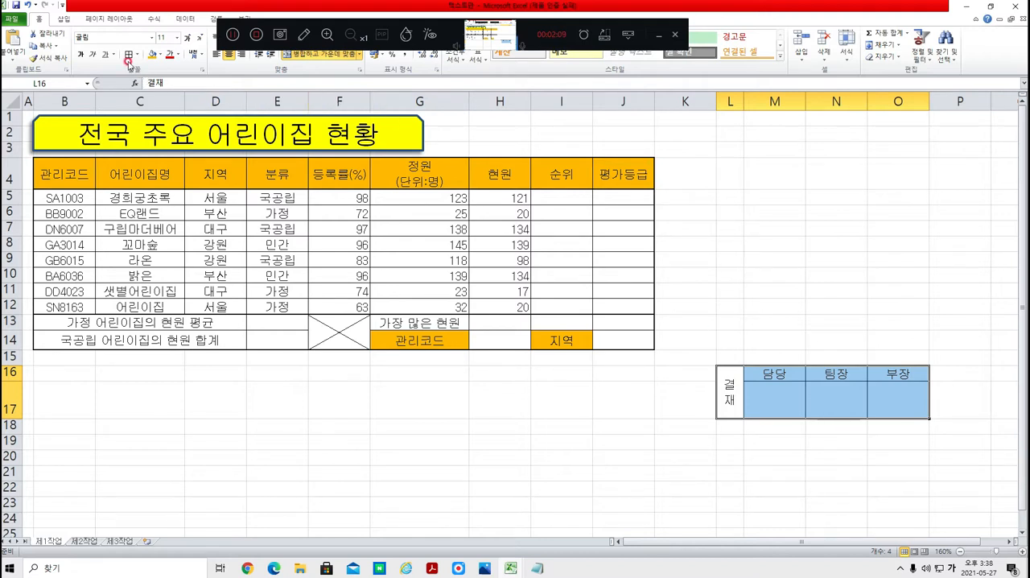
left_click(54, 45)
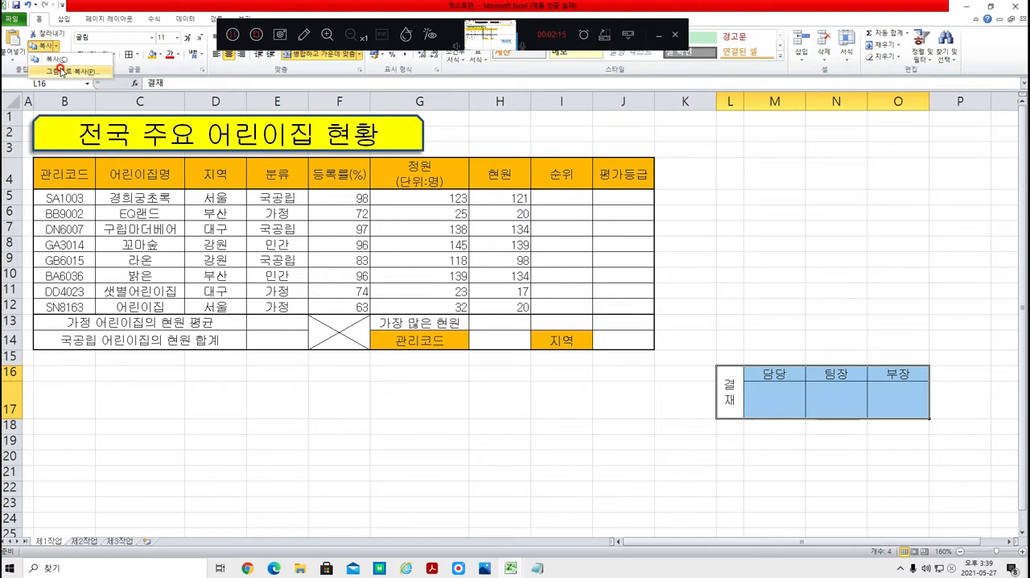
left_click(62, 71)
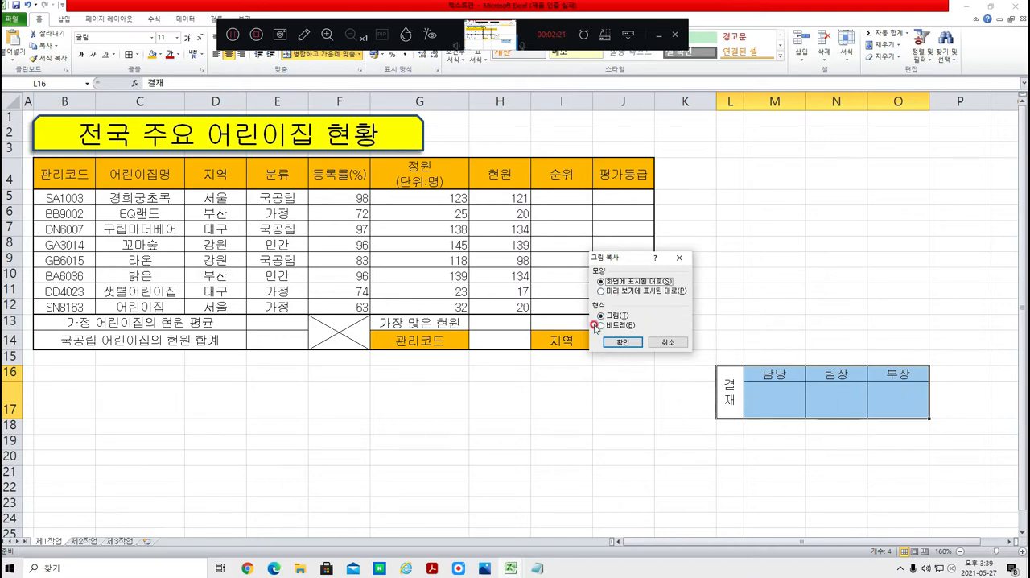
left_click(622, 342)
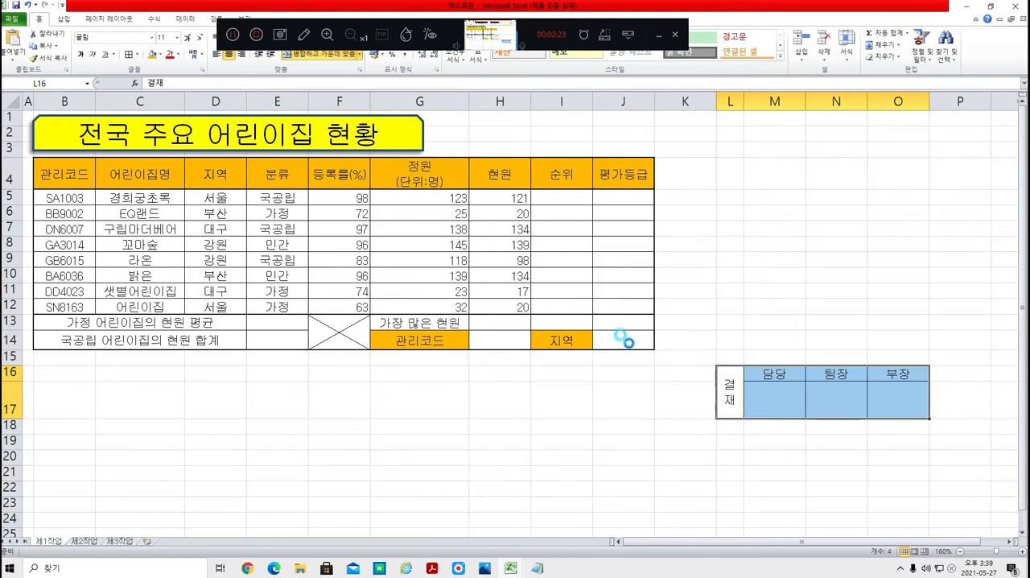
Step: Paste the approval box picture at cell H2 and move it slightly up toward the title shape
left_click(483, 130)
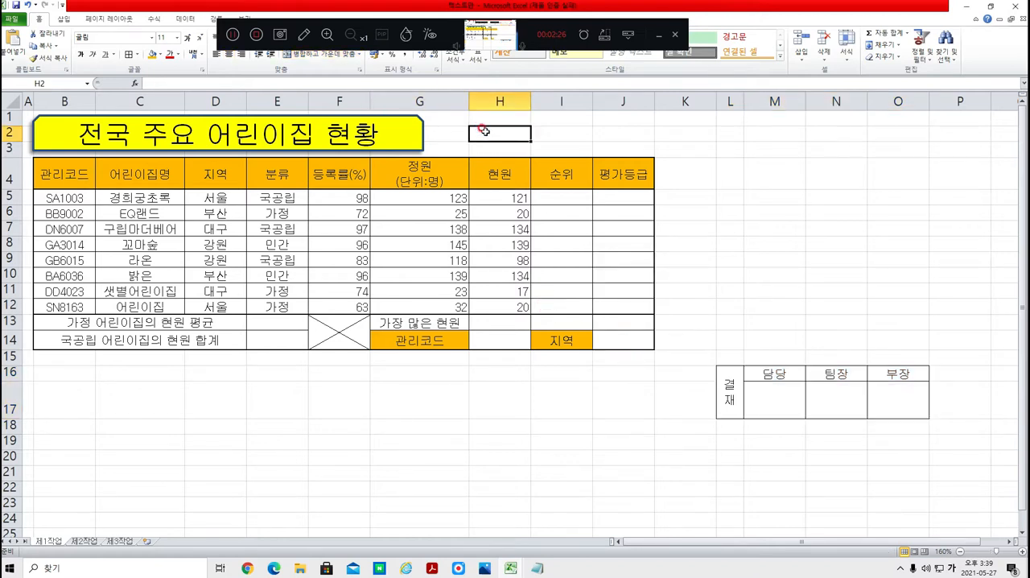
left_click(16, 41)
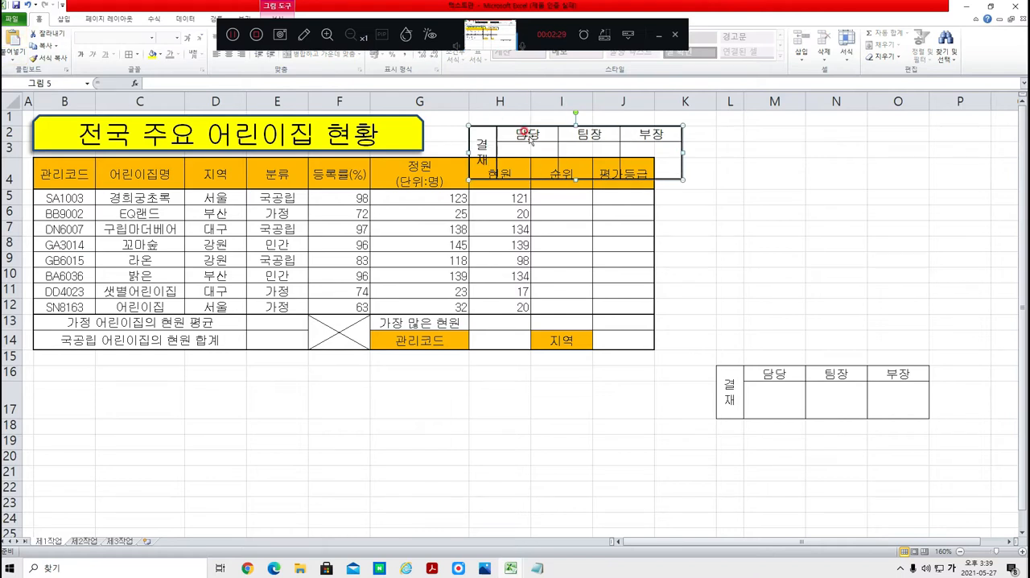
mouse_move(528, 137)
left_mouse_down()
mouse_move(524, 123)
mouse_move(777, 193)
mouse_move(762, 271)
mouse_move(517, 120)
left_mouse_up()
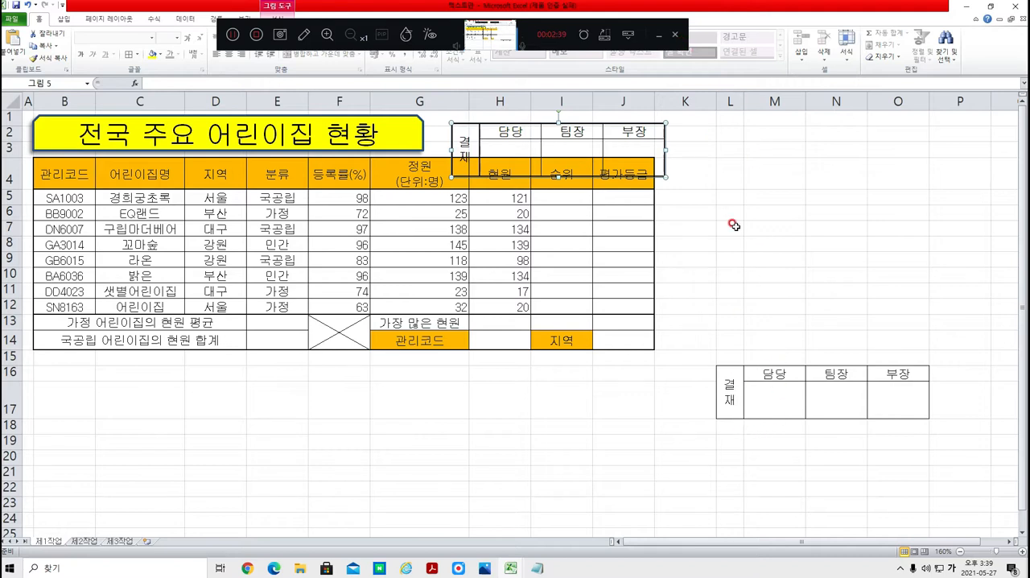
Step: Delete columns L to O, which hold the original approval box
left_click_drag(730, 101, 898, 98)
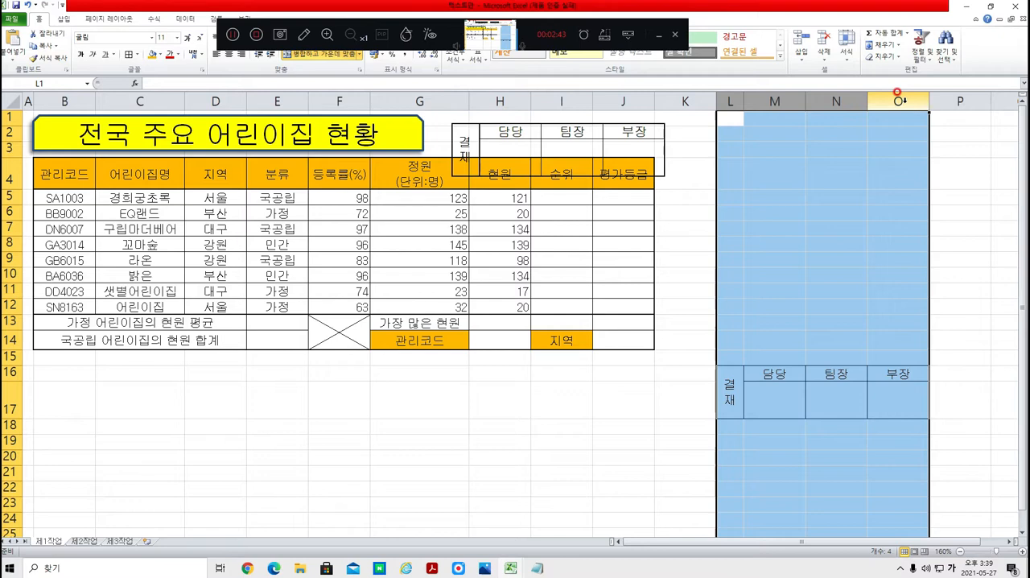
right_click(898, 98)
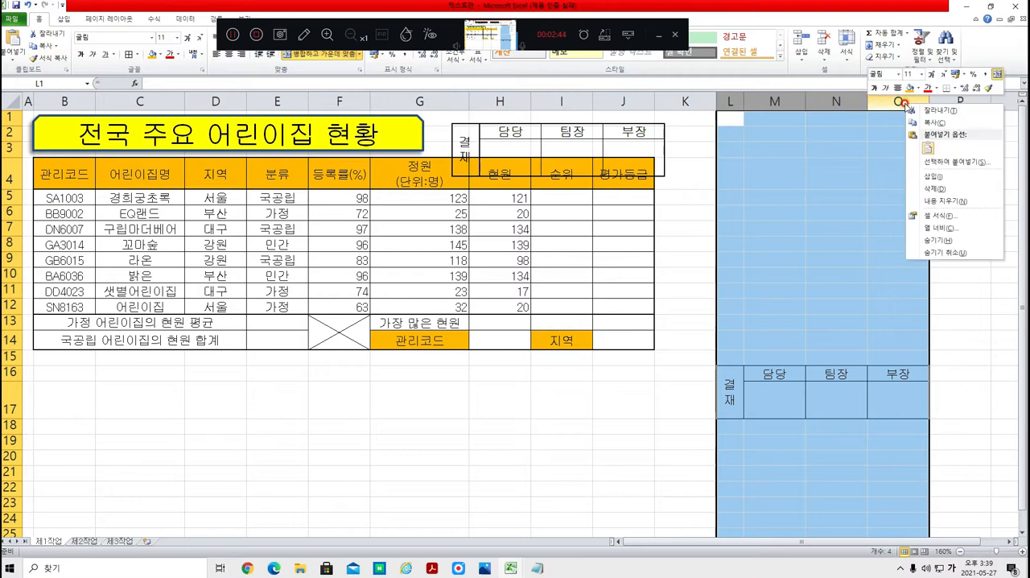
left_click(939, 189)
left_click(563, 428)
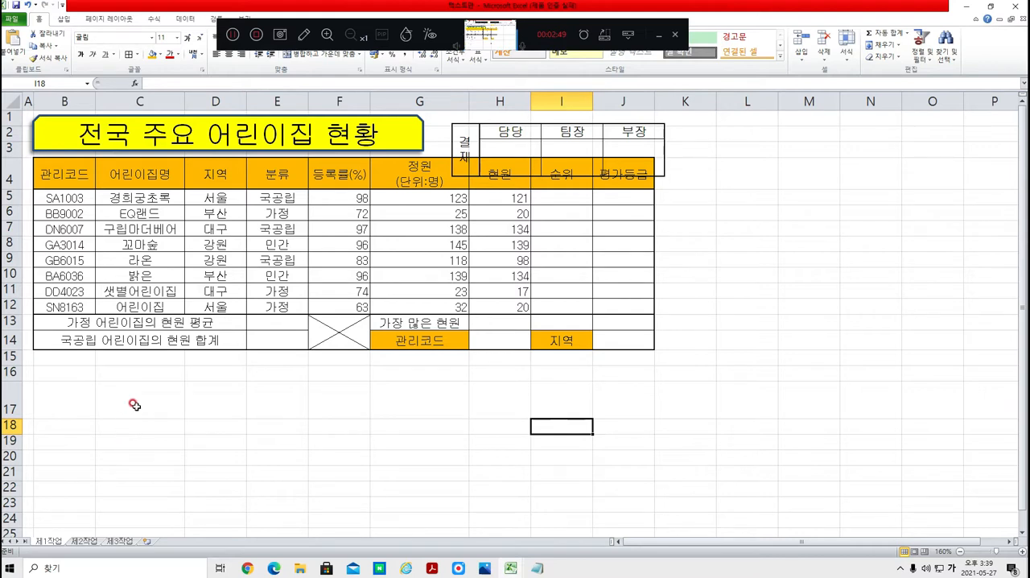
Step: Delete the enlarged row 17 left over from the original approval box
left_click(6, 385)
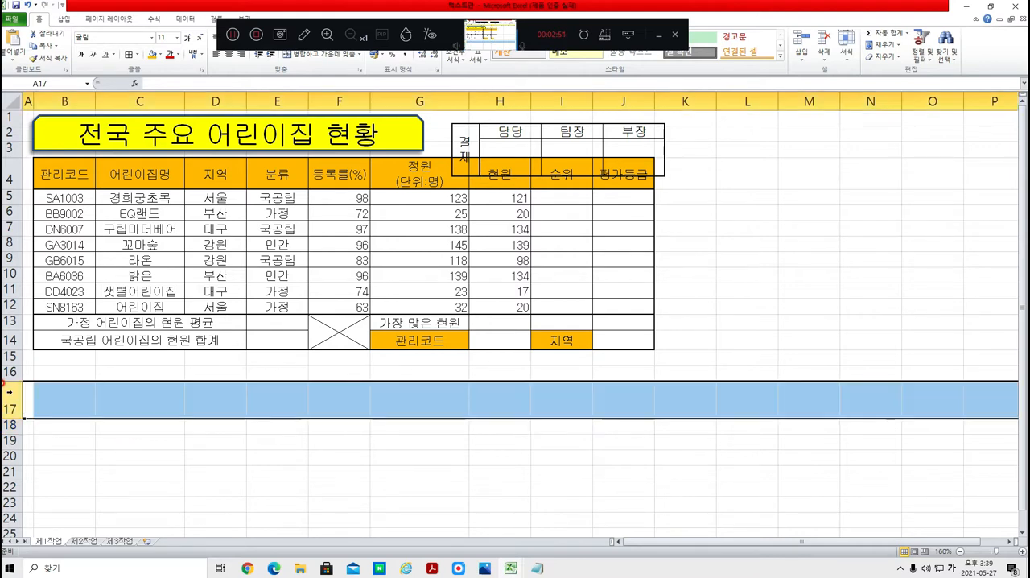
right_click(8, 392)
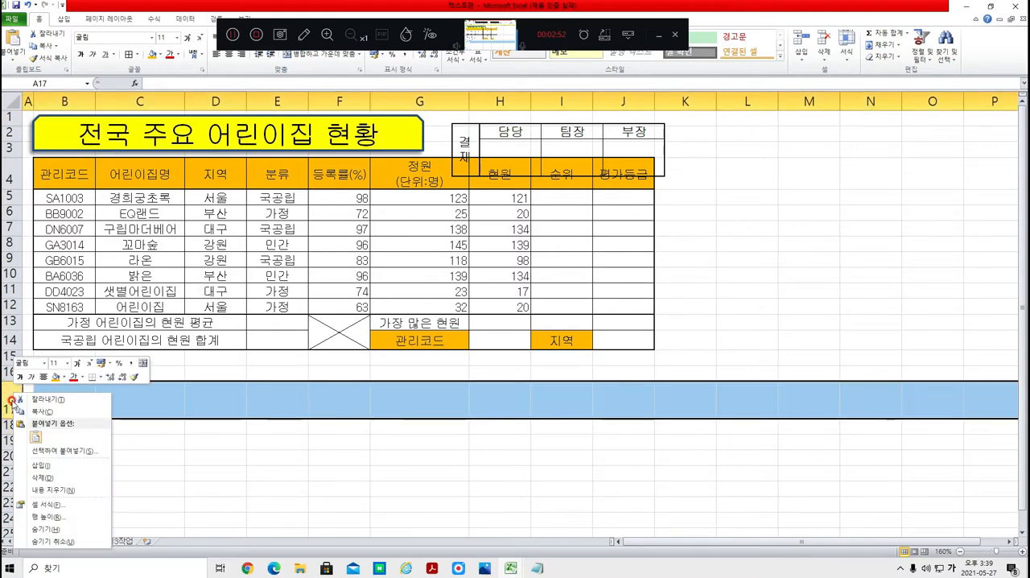
left_click(48, 480)
left_click(831, 293)
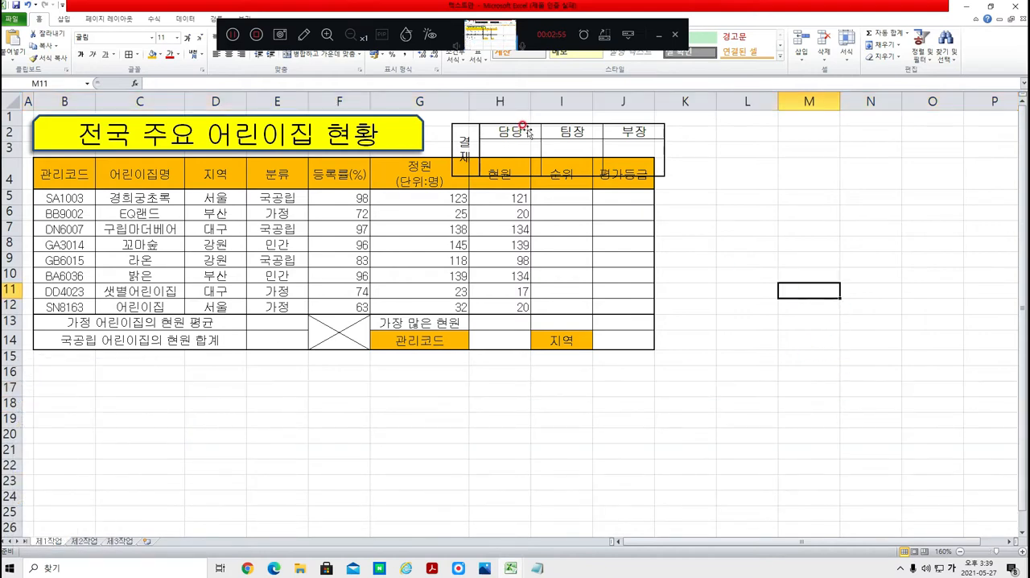
Step: Align the approval box picture with column J's outer edge and shrink it to span columns H to J above the table header
left_click_drag(522, 122, 511, 113)
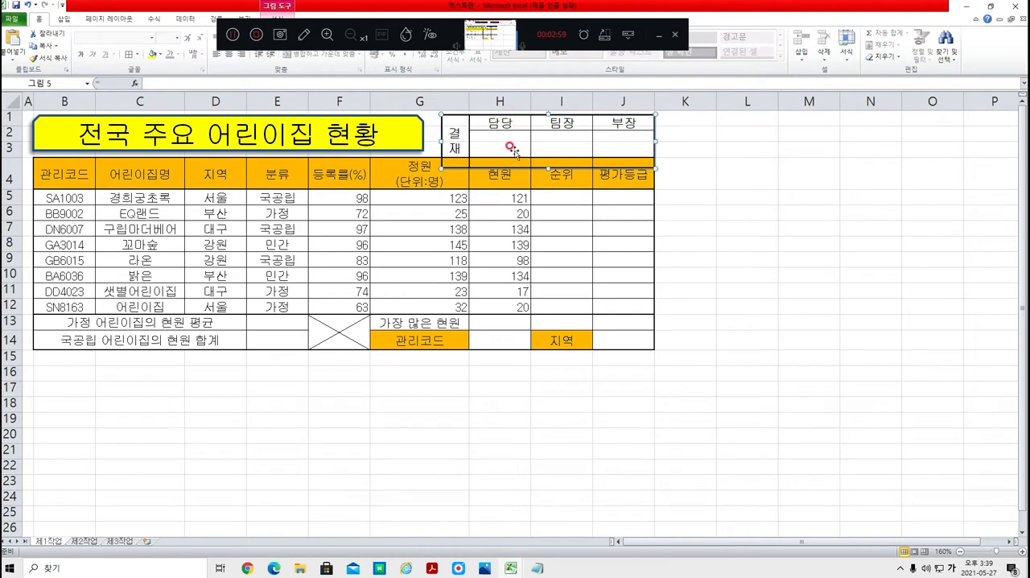
left_click_drag(456, 159, 472, 145)
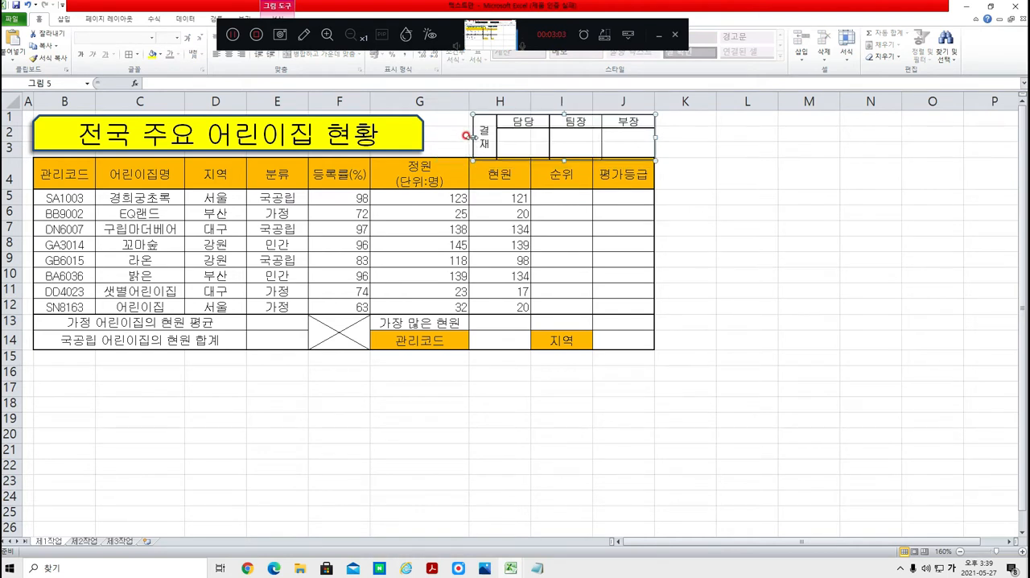
key("Left")
key("Left")
key("Left")
key("Left")
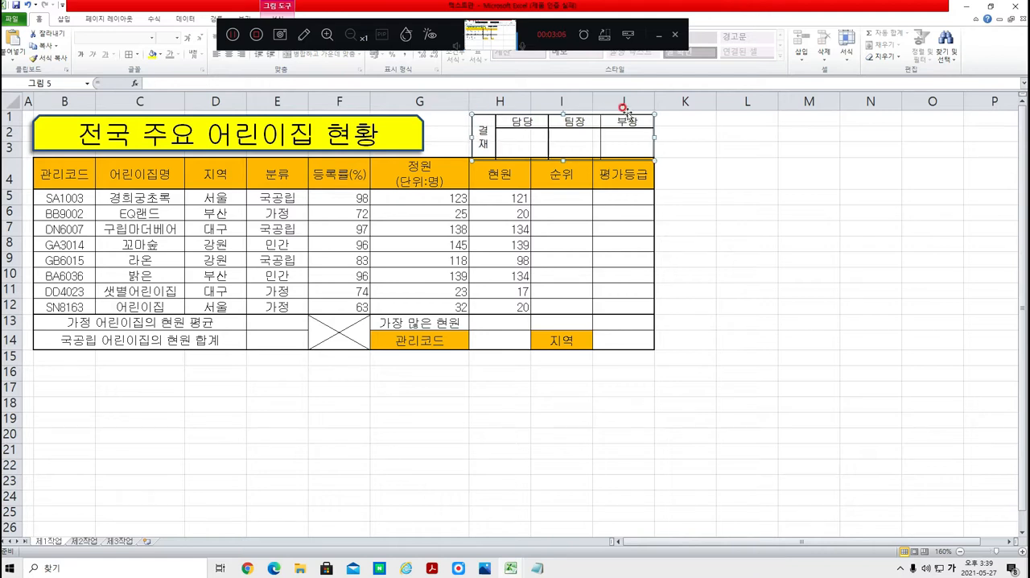
Step: Nudge the approval box picture and slightly reduce its height so it sits within rows 1 to 3 above the table
key("Up")
key("Up")
key("Up")
key("Up")
key("Up")
key("Up")
key("Up")
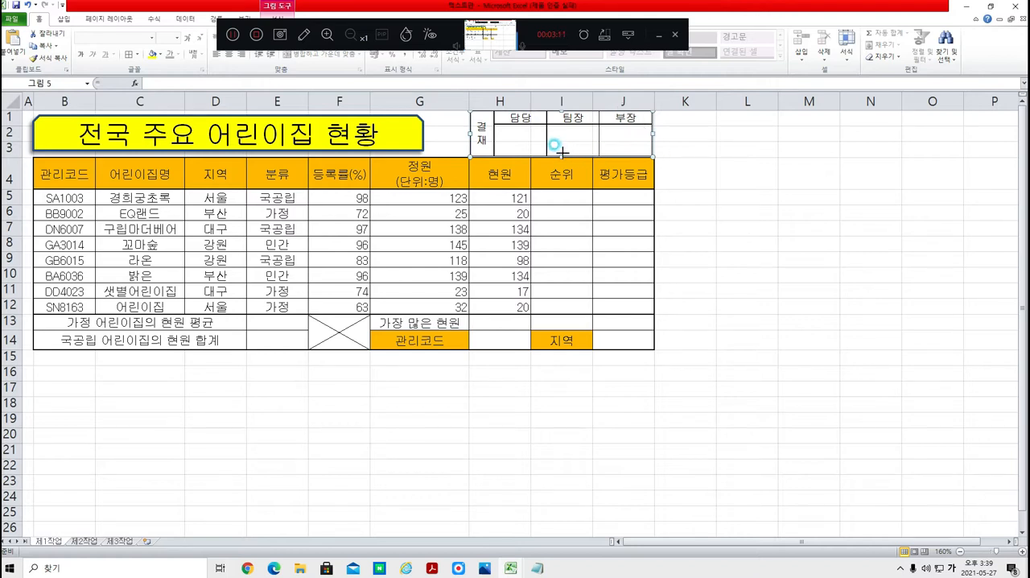
left_click_drag(560, 152, 561, 148)
key("Down")
key("Down")
key("Down")
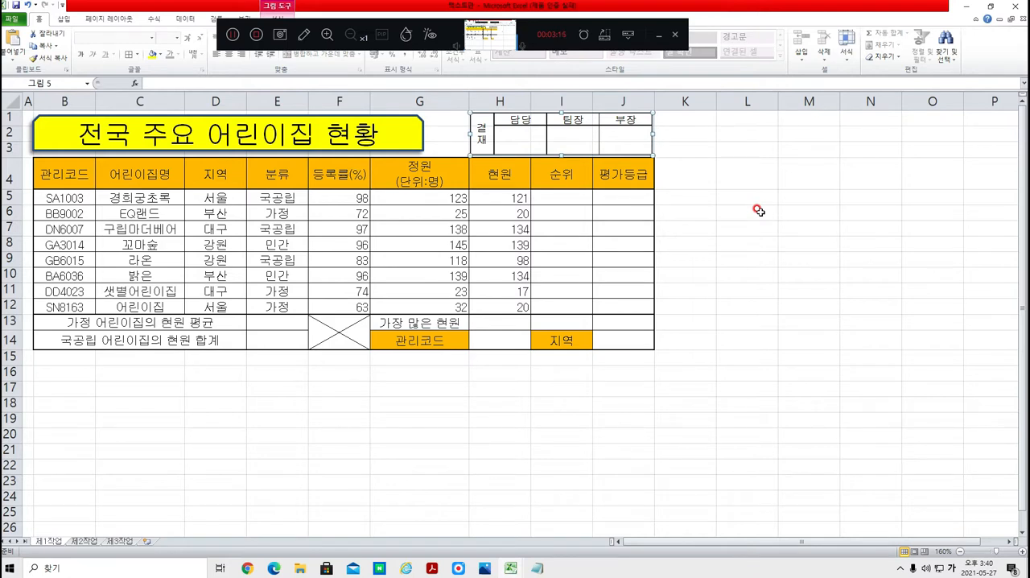
key("Right")
left_click(742, 238)
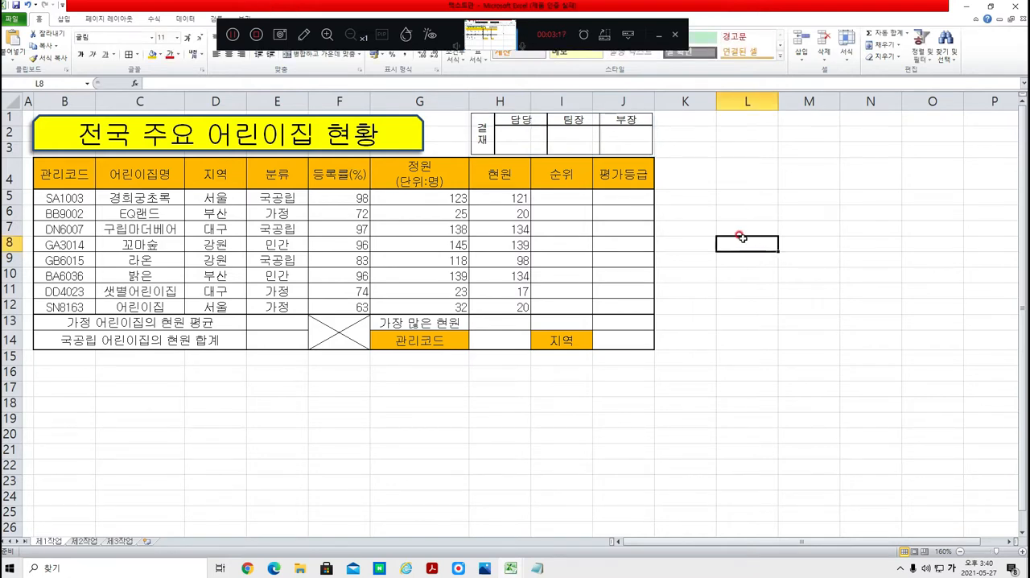
Step: Switch to the exam PDF and read the data validation condition for cell H14 and its source codes in B5:B12
key("alt+Tab")
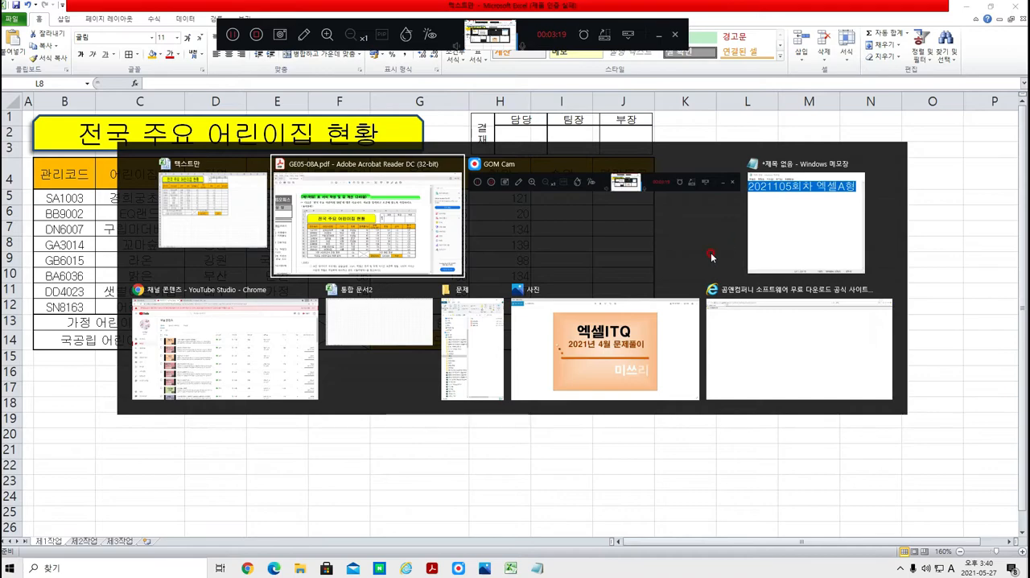
scroll(484, 394, "down", 5)
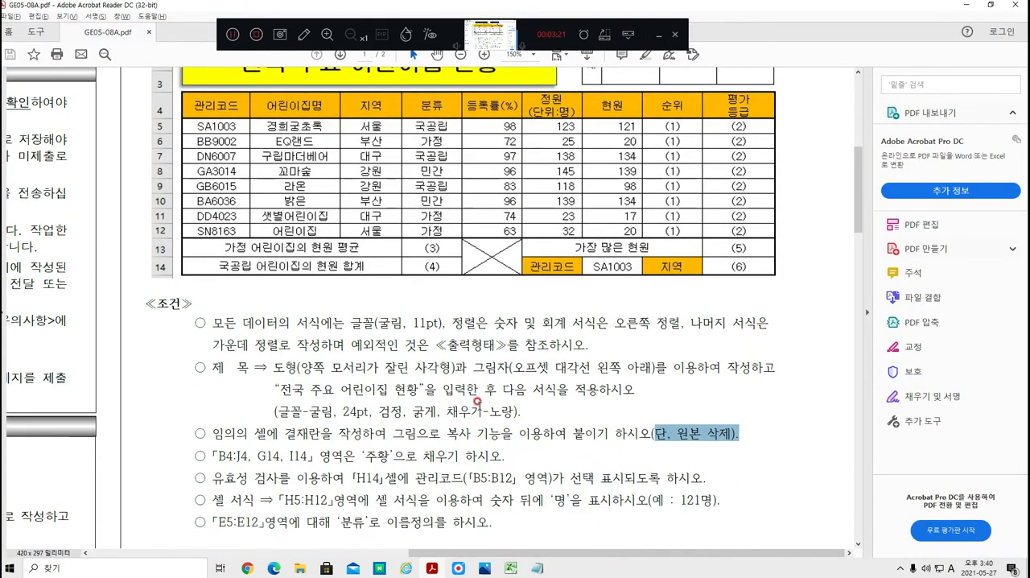
left_click_drag(217, 405, 507, 405)
left_click(224, 436)
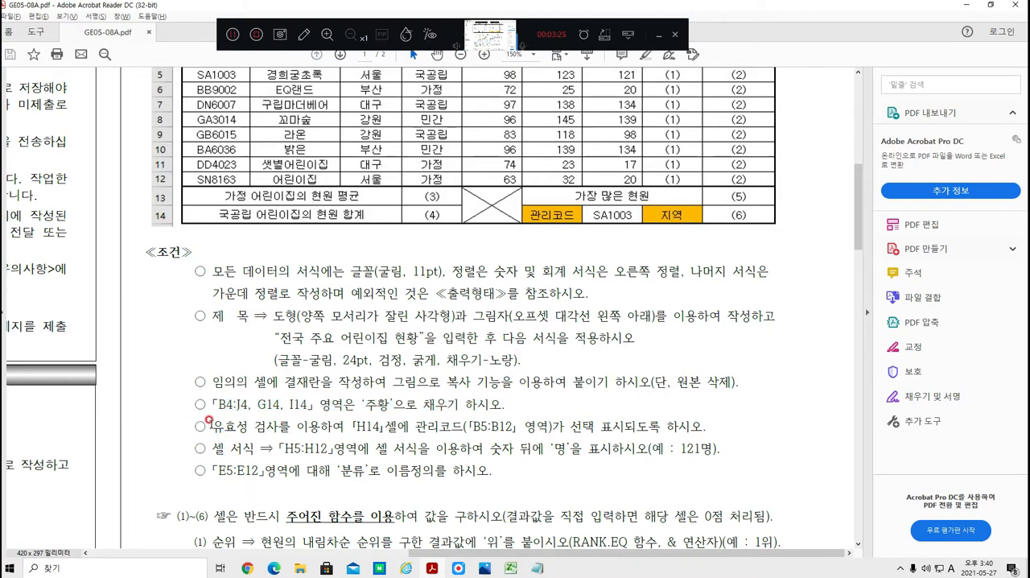
left_click_drag(211, 425, 380, 426)
left_click_drag(422, 425, 487, 426)
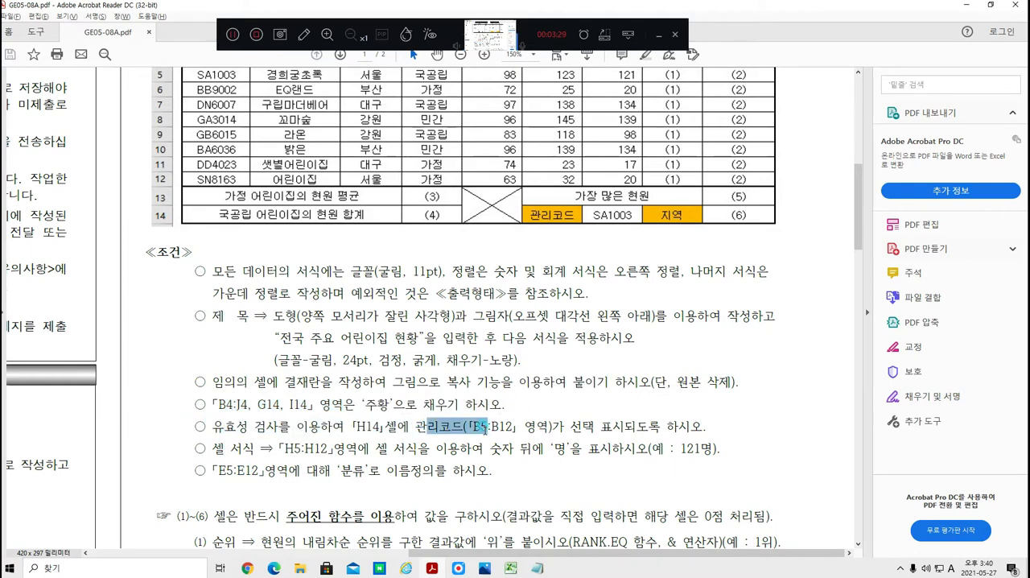
scroll(426, 358, "up", 2)
left_click_drag(197, 124, 246, 223)
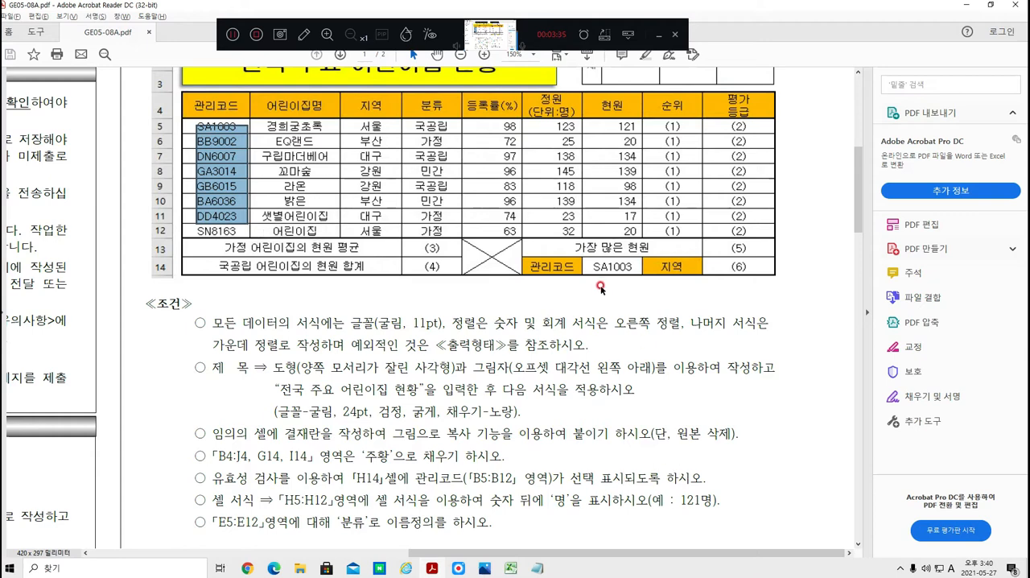
left_click_drag(586, 262, 634, 274)
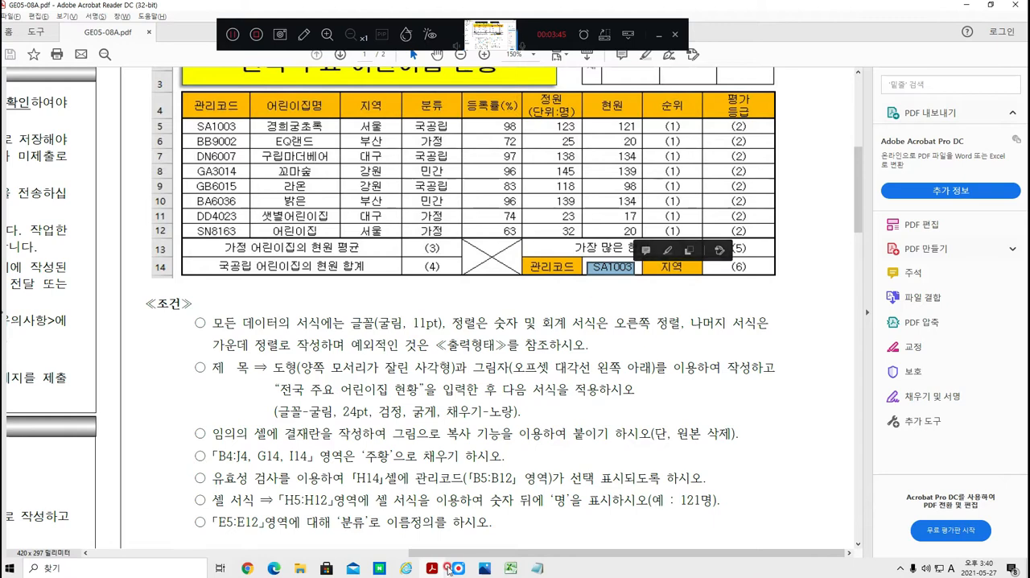
Step: Switch back to the Excel workbook and open the data validation settings for cell H14
mouse_move(516, 571)
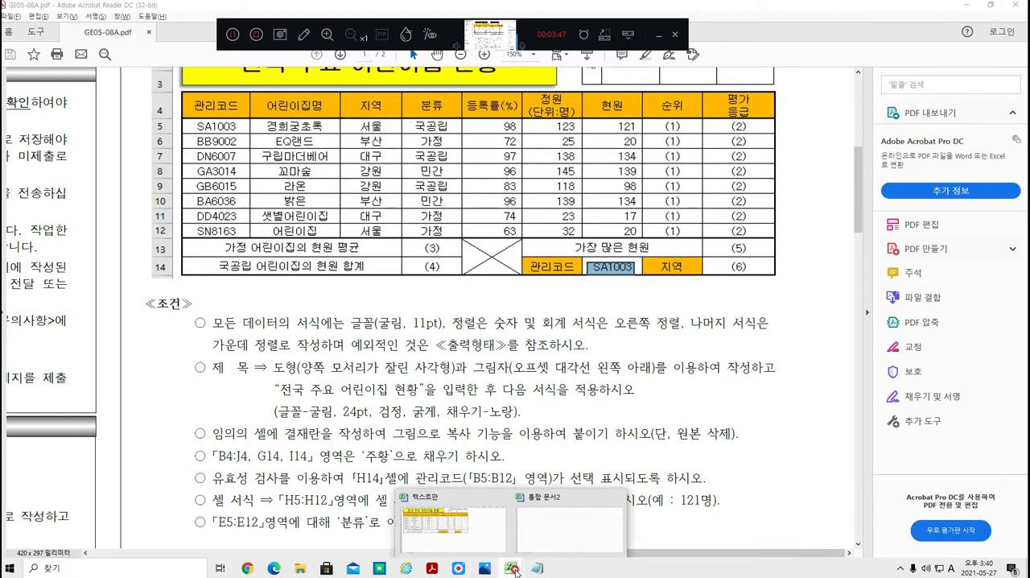
left_click(450, 538)
left_click(492, 339)
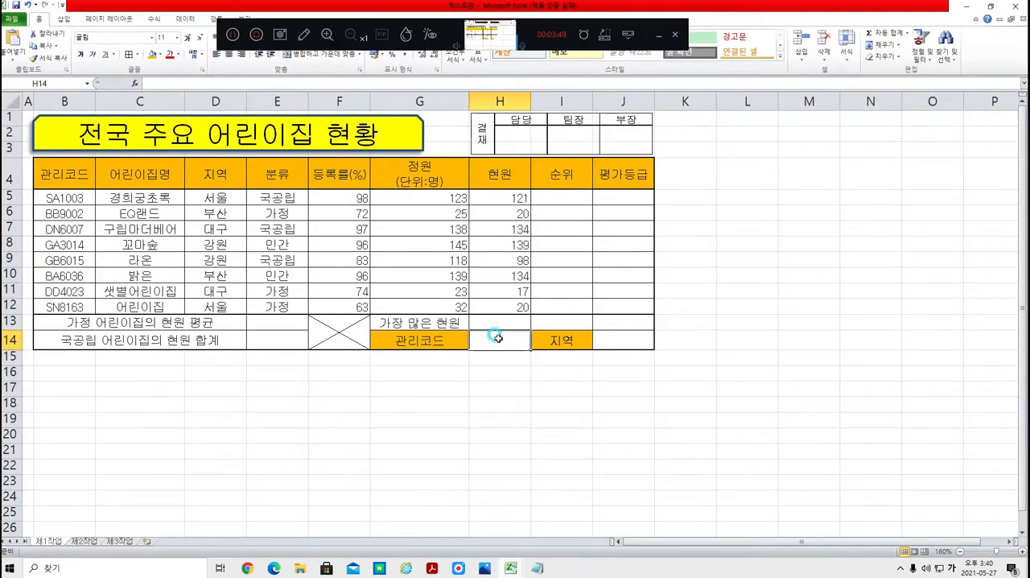
left_click(234, 34)
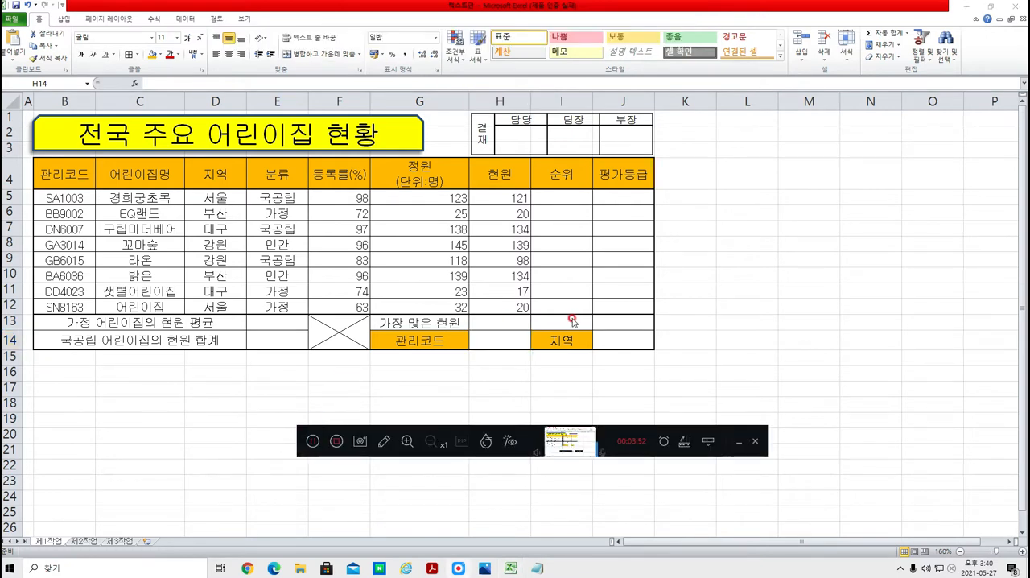
left_click(487, 338)
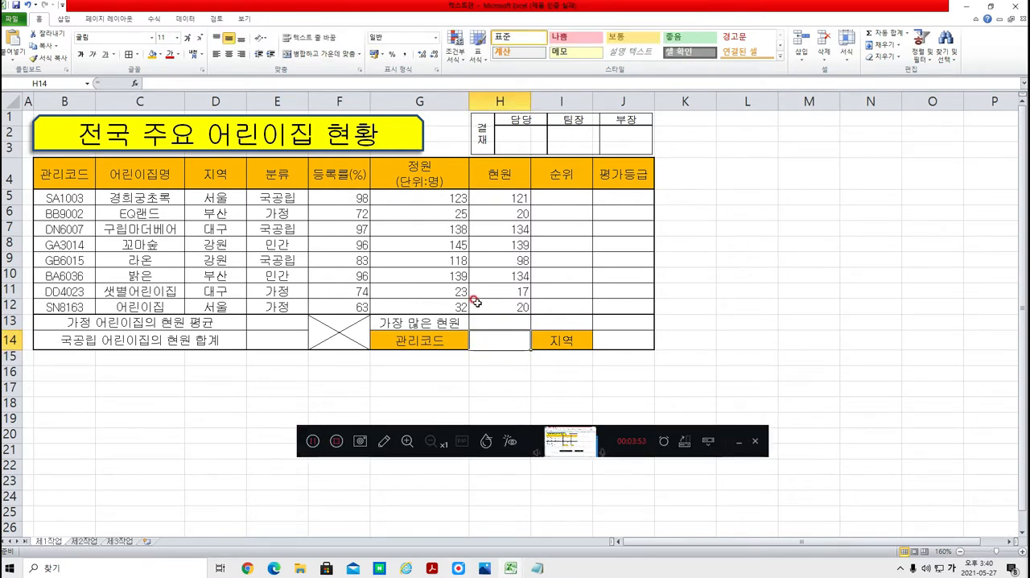
left_click(187, 16)
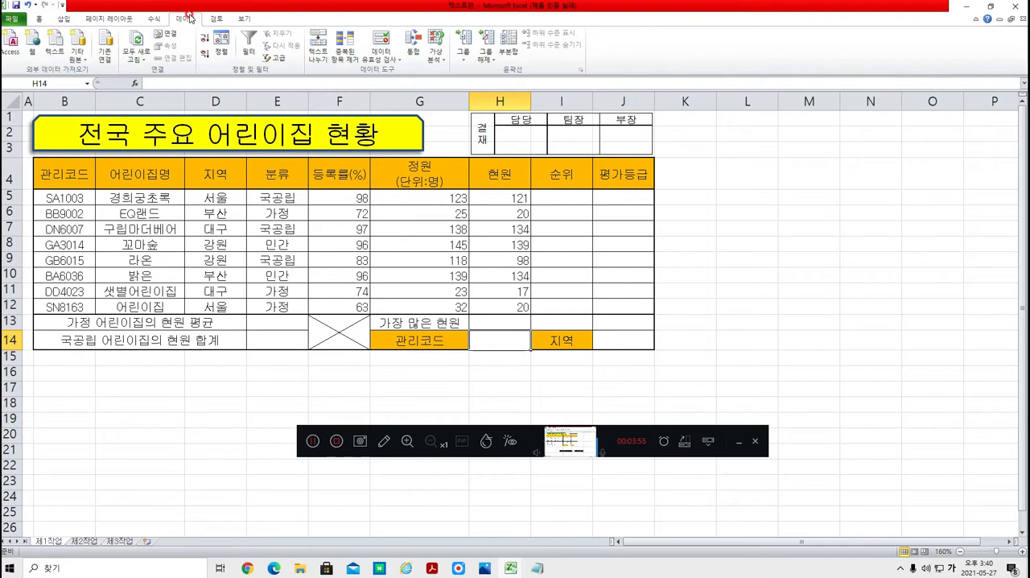
left_click(383, 59)
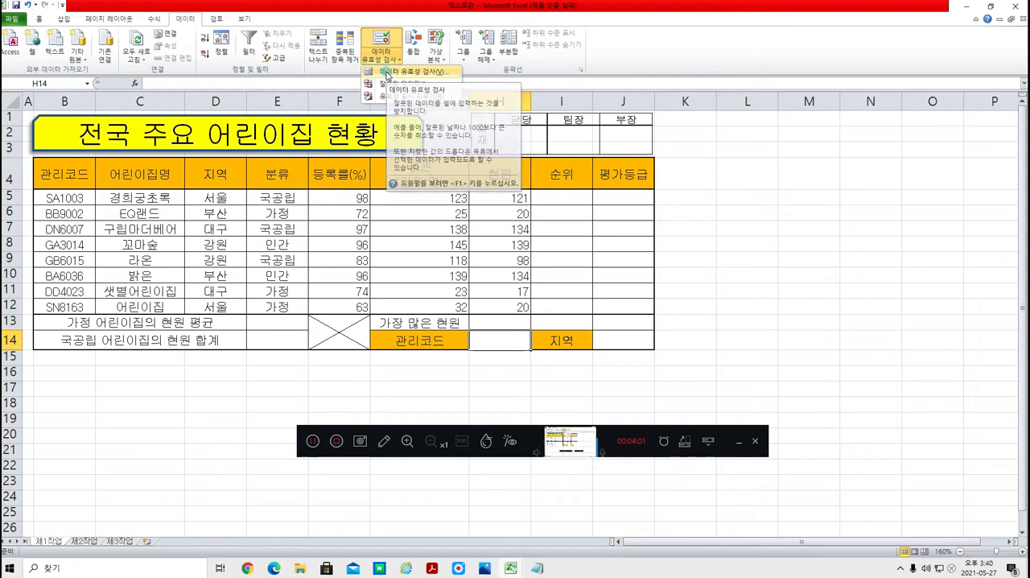
left_click(387, 72)
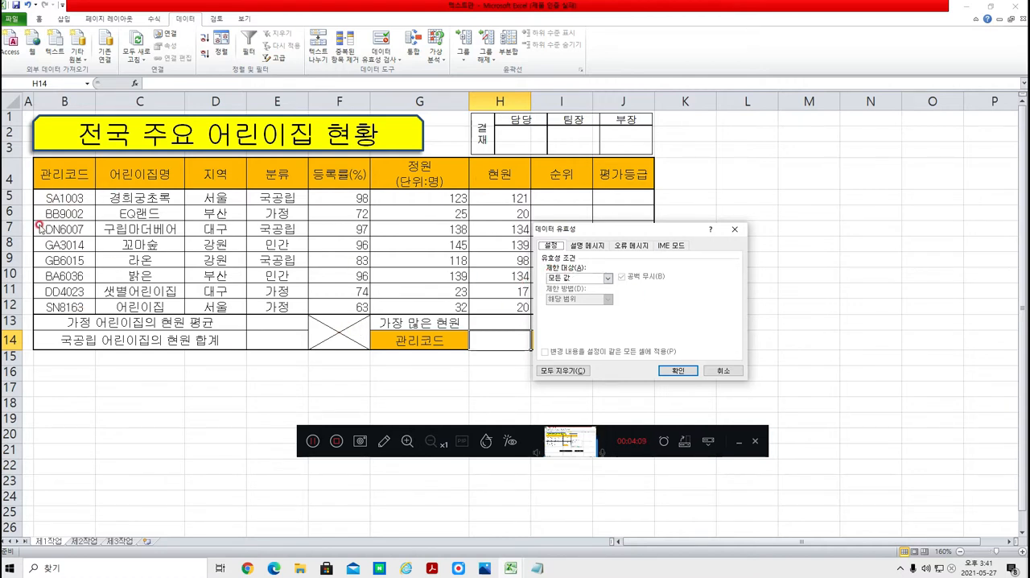
Step: Restrict cell H14 to a list sourced from B5:B12 and choose SA1003 as its value
left_click(607, 278)
left_click(555, 305)
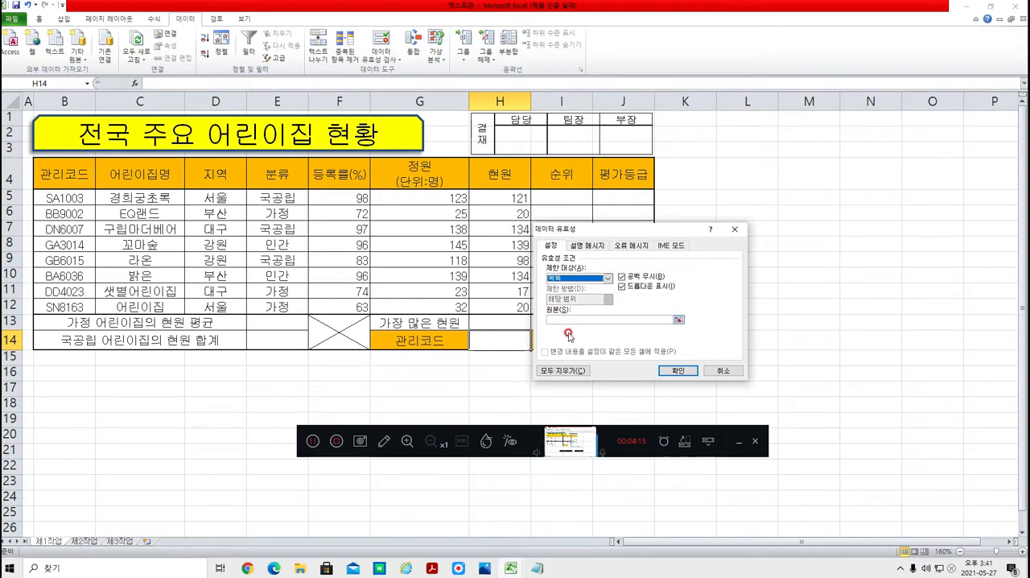
left_click(678, 321)
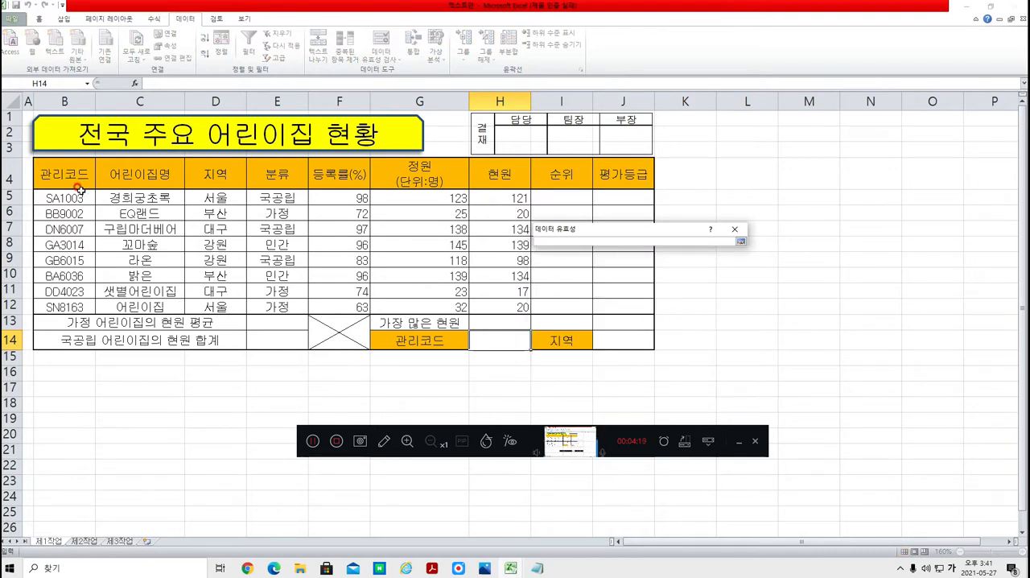
left_click_drag(52, 198, 64, 302)
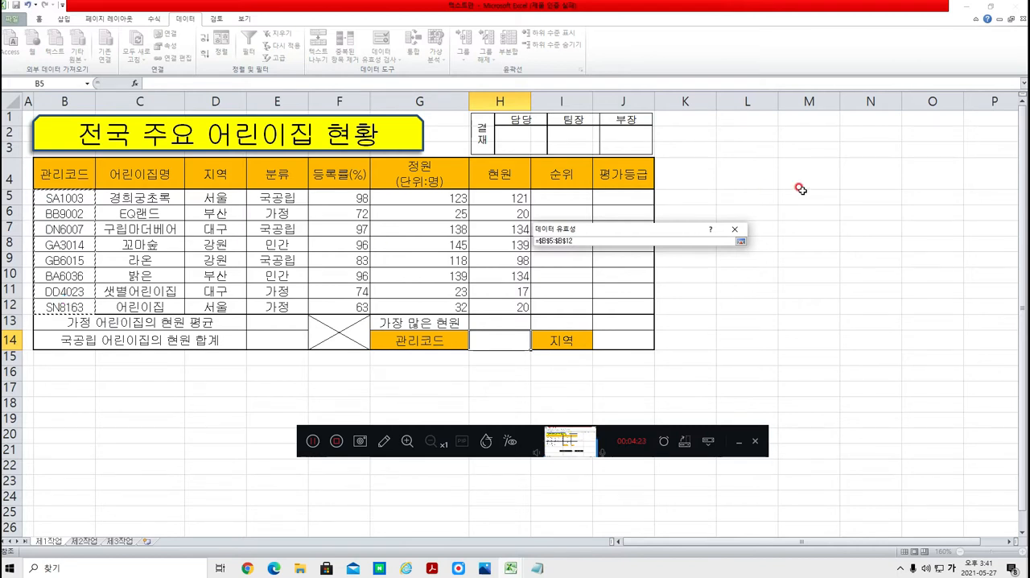
key("Return")
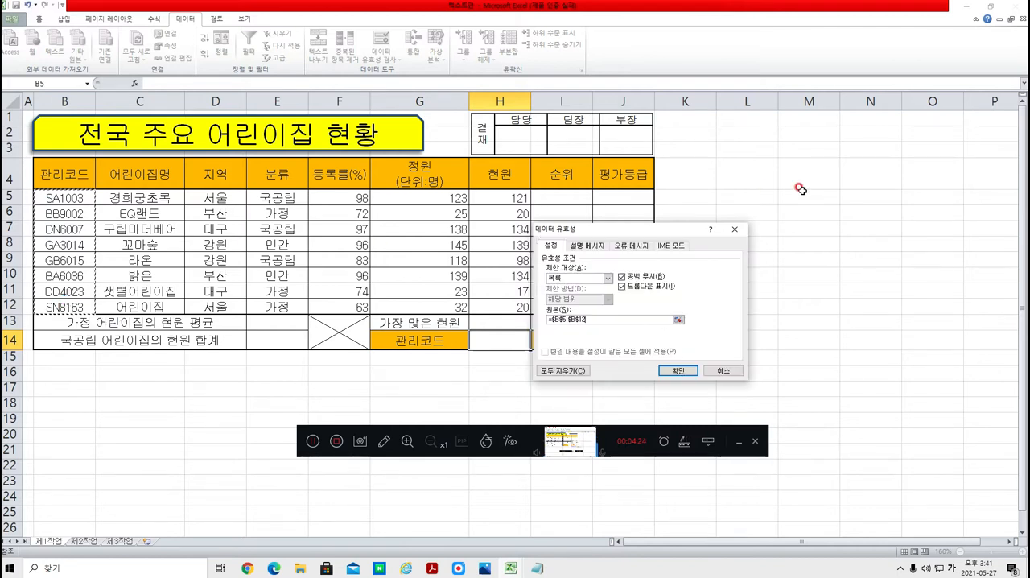
left_click(679, 370)
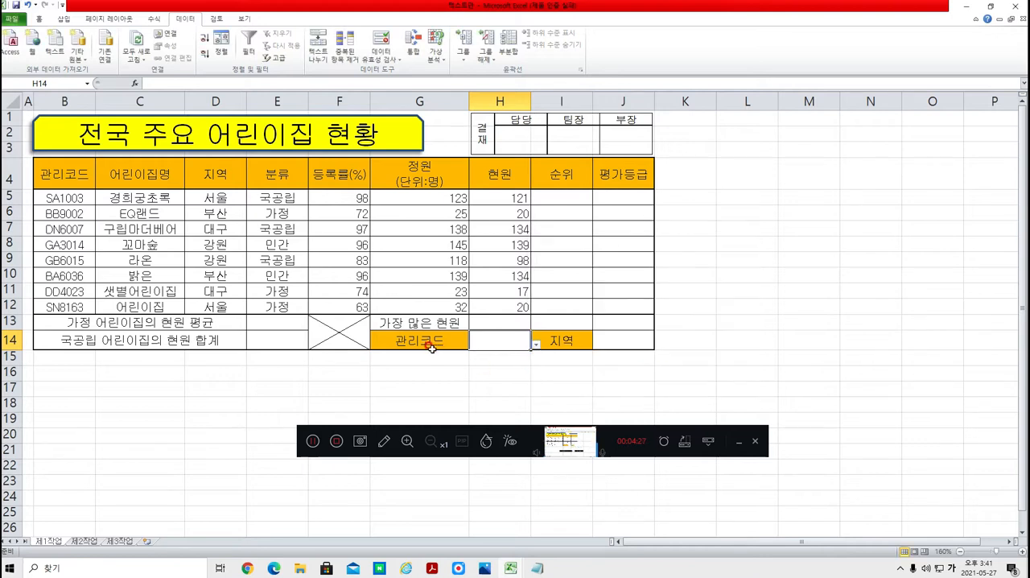
left_click(536, 344)
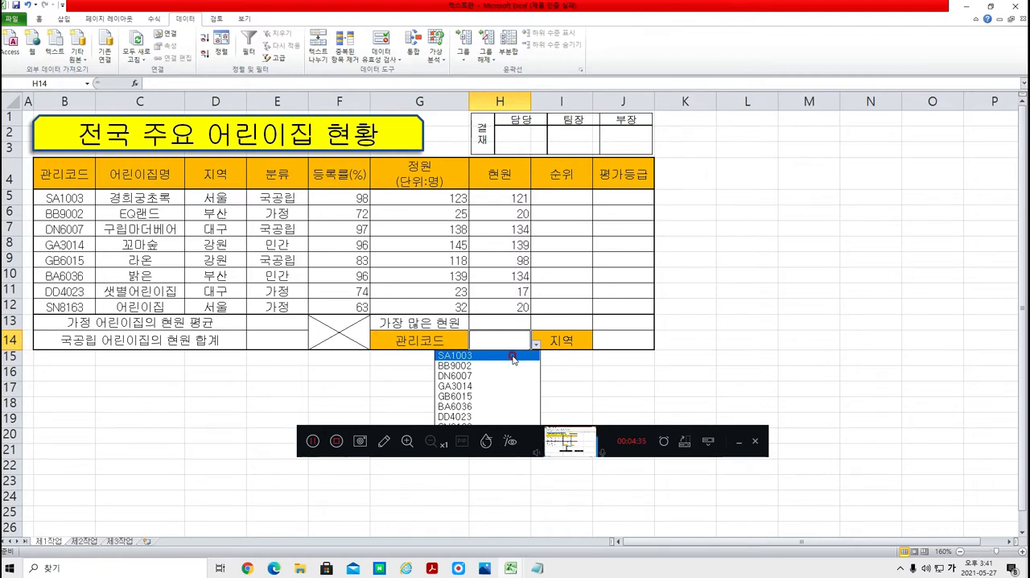
left_click(513, 359)
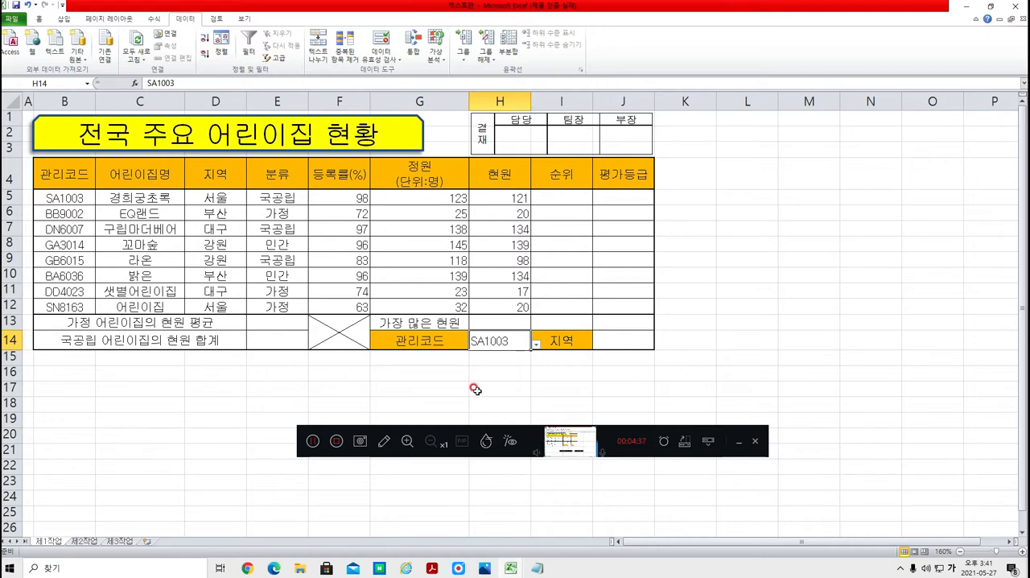
Step: Switch to the exam PDF and read the cell format condition about showing '명' after the numbers
left_click(432, 568)
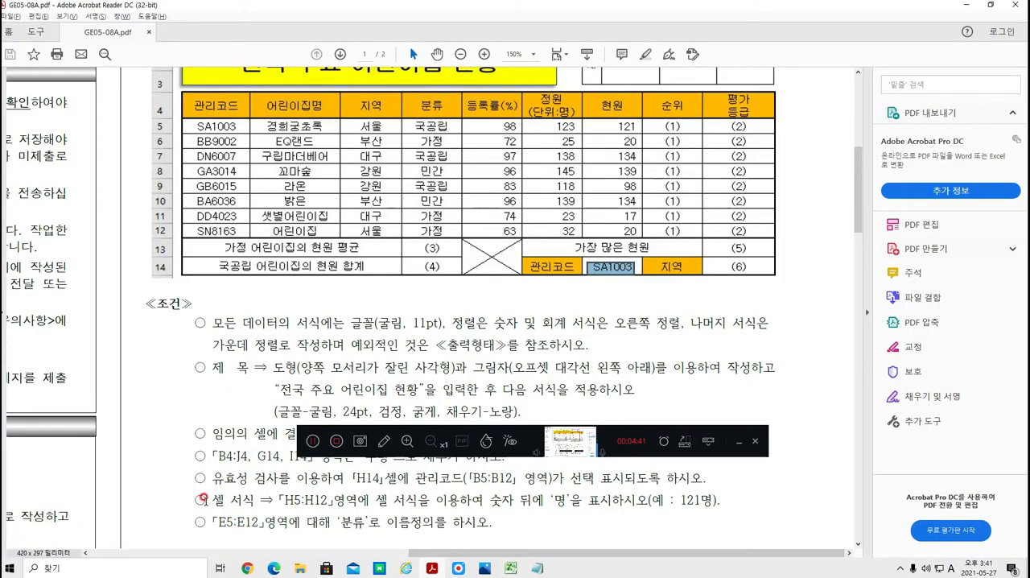
left_click_drag(206, 500, 649, 505)
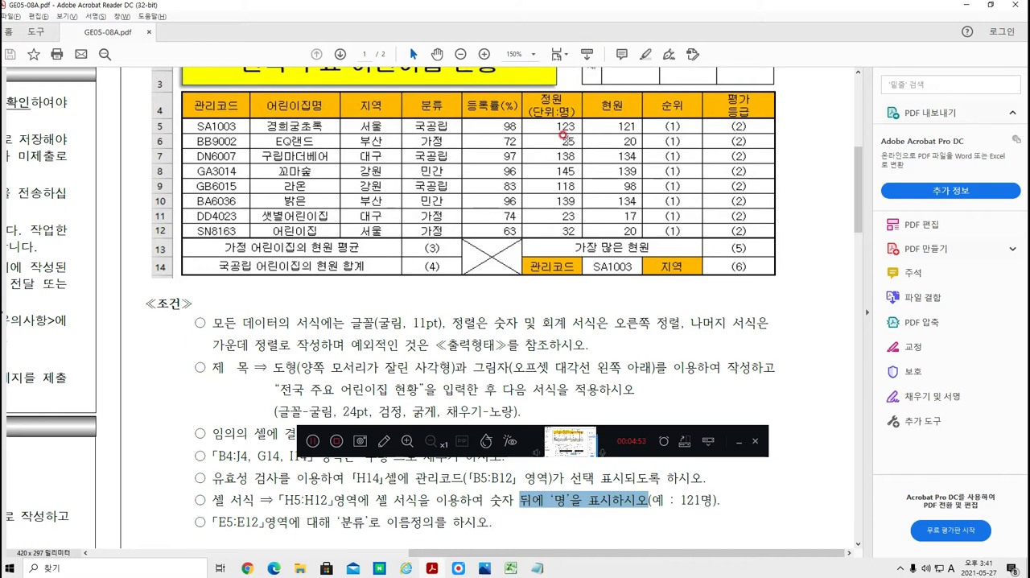
left_click_drag(570, 121, 581, 233)
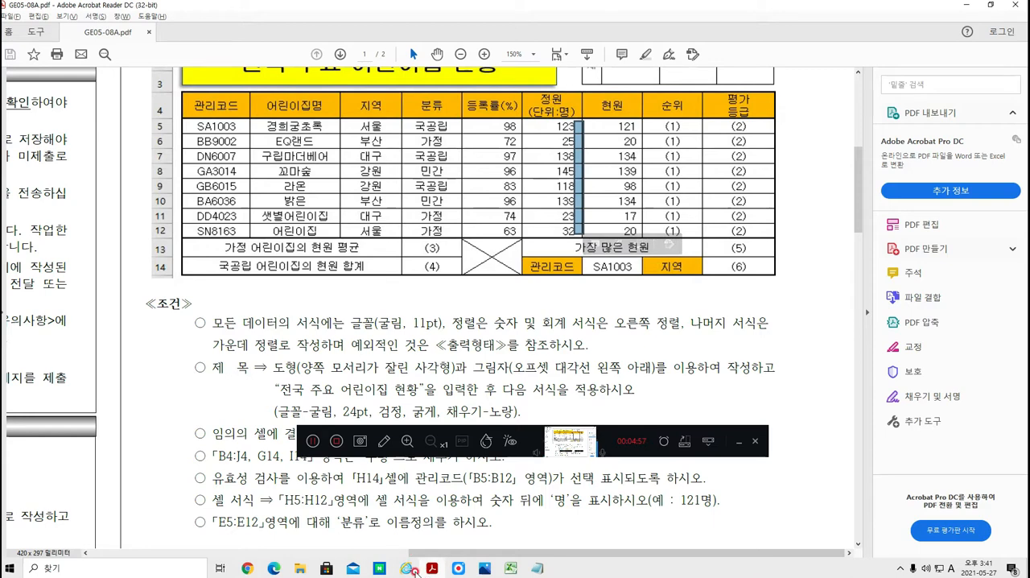
Step: Switch to the Excel workbook and open the custom number format settings for cells G5:G12
left_click(465, 535)
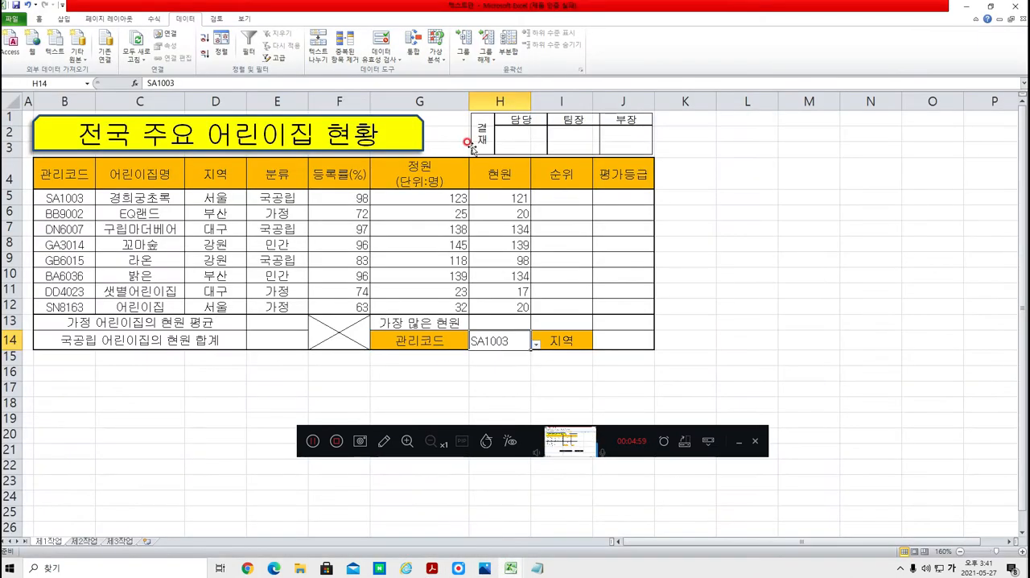
left_click(496, 211)
left_click(500, 196)
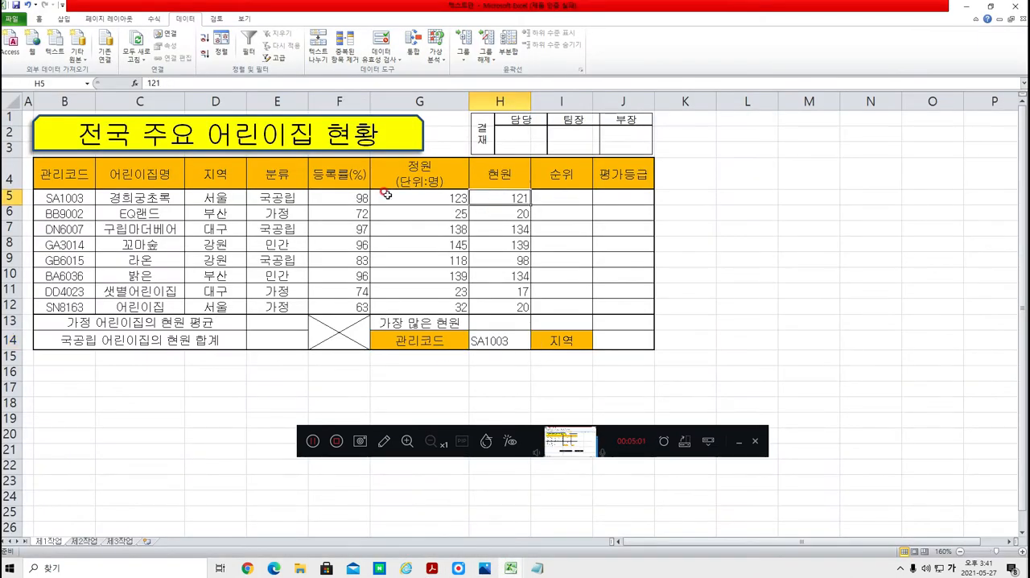
left_click_drag(383, 199, 399, 310)
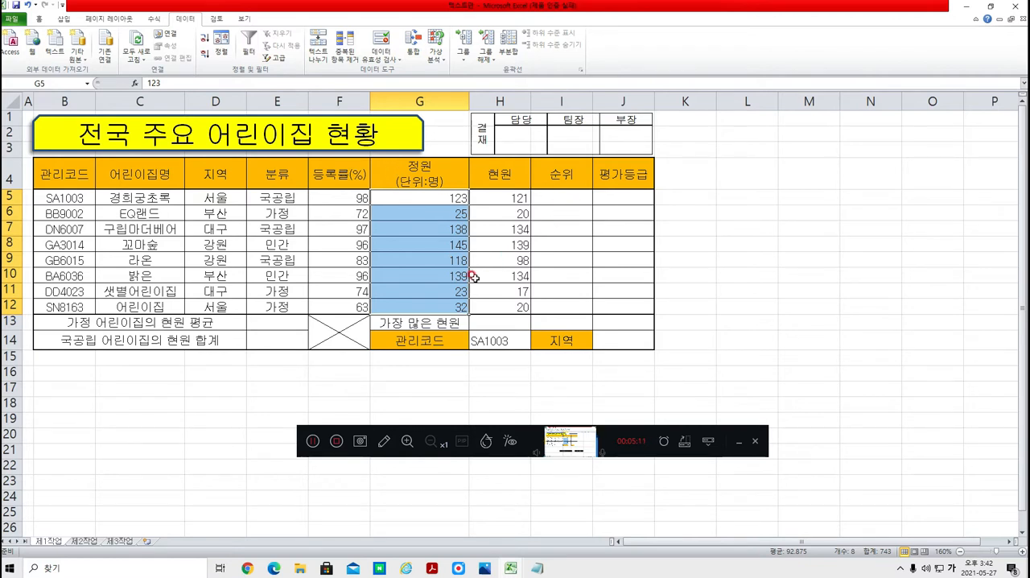
key("ctrl+1")
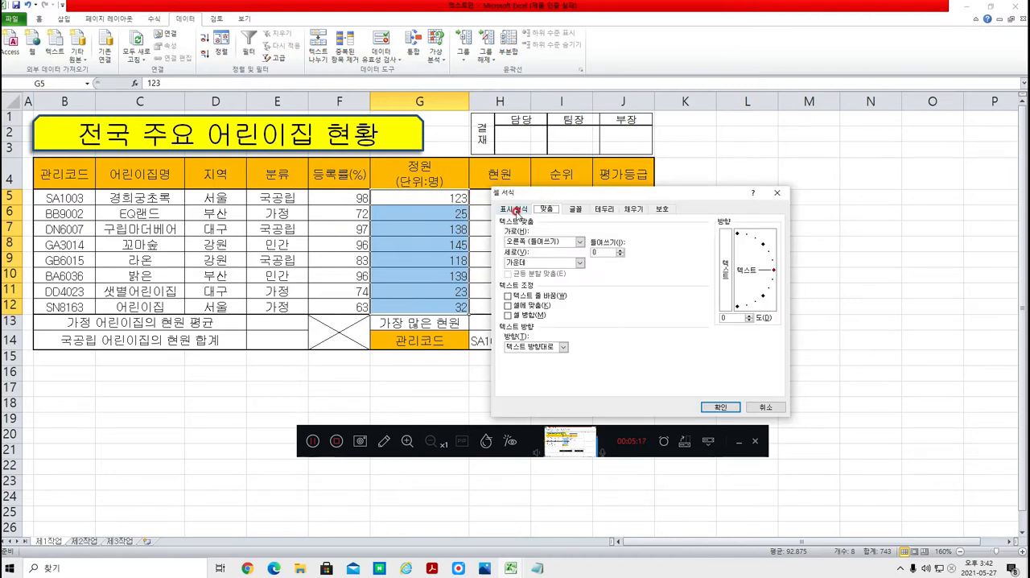
left_click(516, 210)
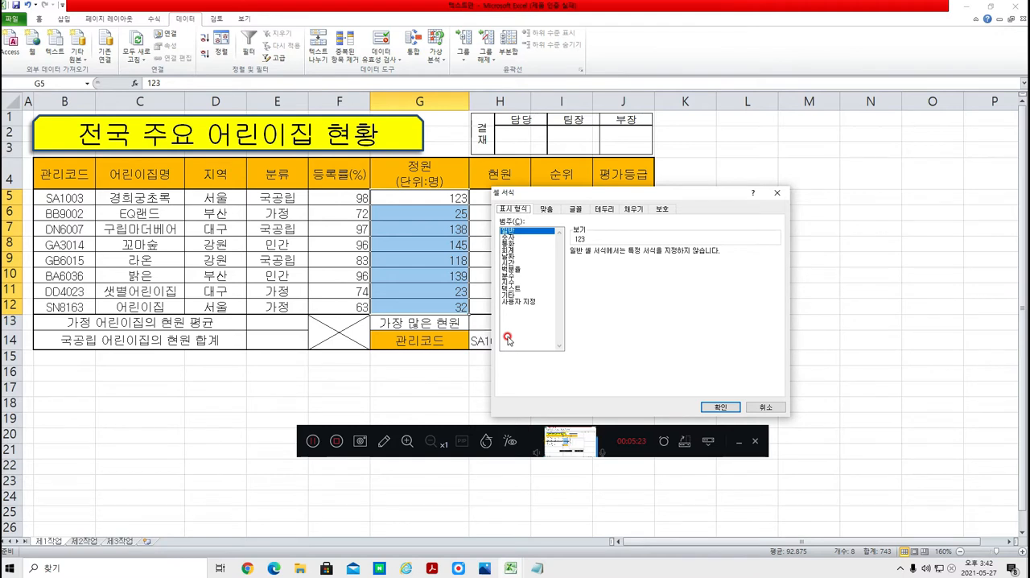
left_click(520, 300)
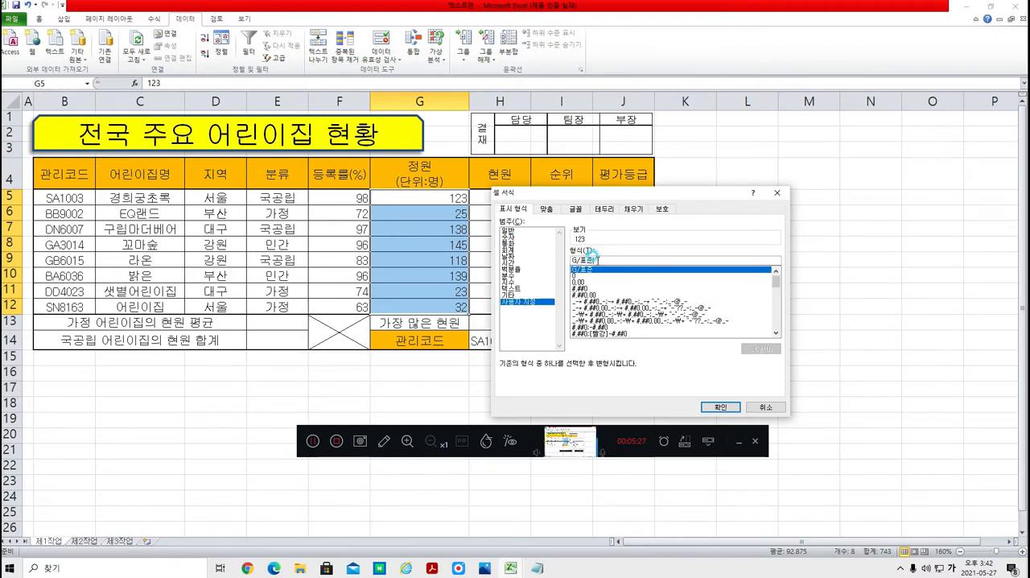
left_click_drag(597, 260, 537, 257)
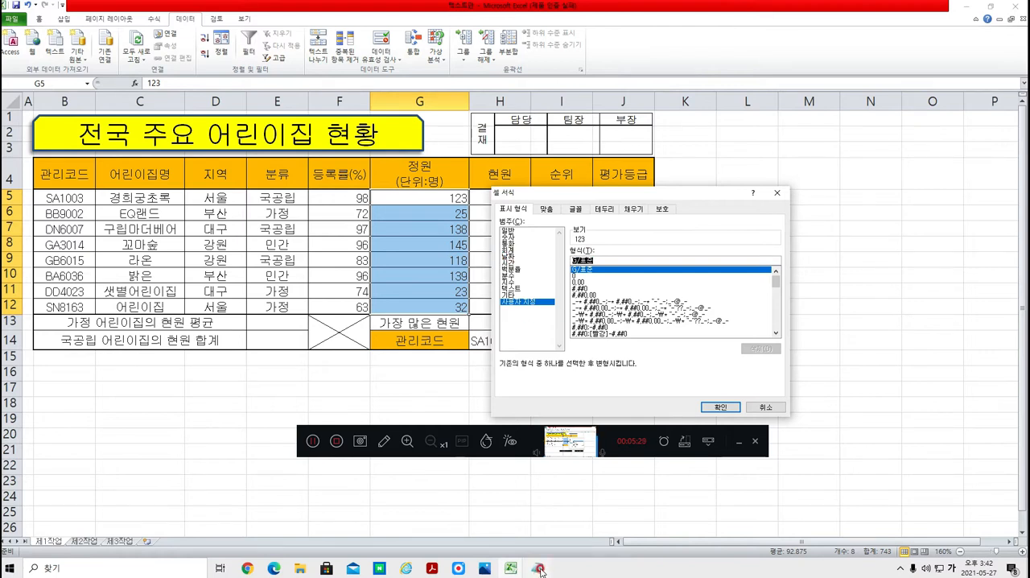
Step: Clear the General code from the custom format, and write the format code #"명" in Notepad
left_click(314, 442)
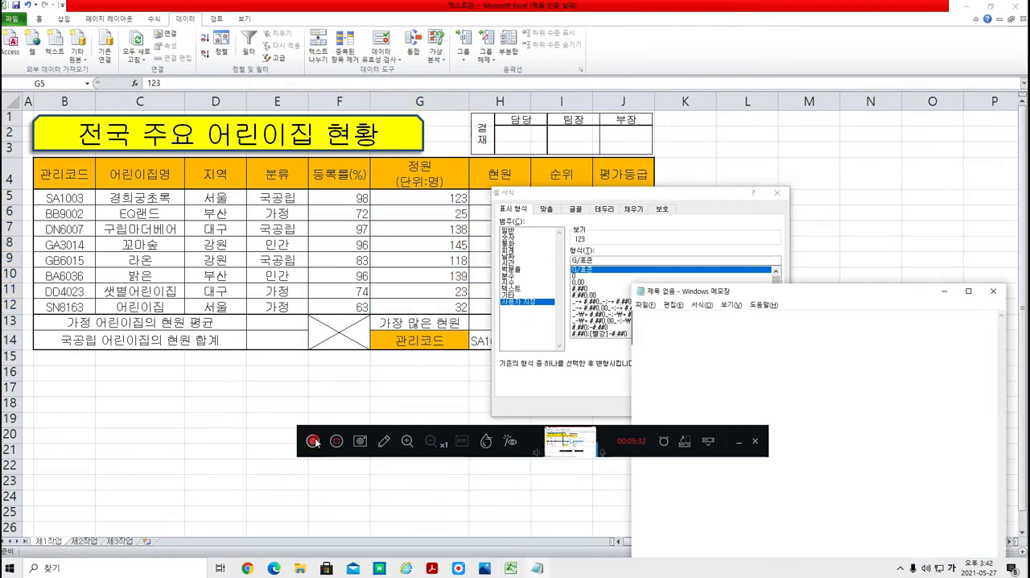
left_click(728, 341)
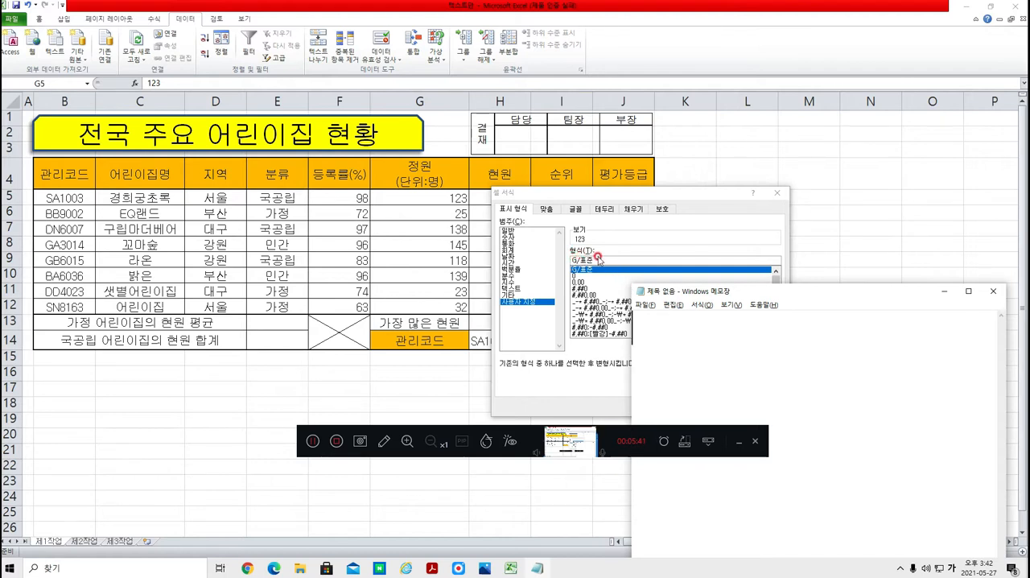
left_click_drag(597, 258, 551, 258)
key("BackSpace")
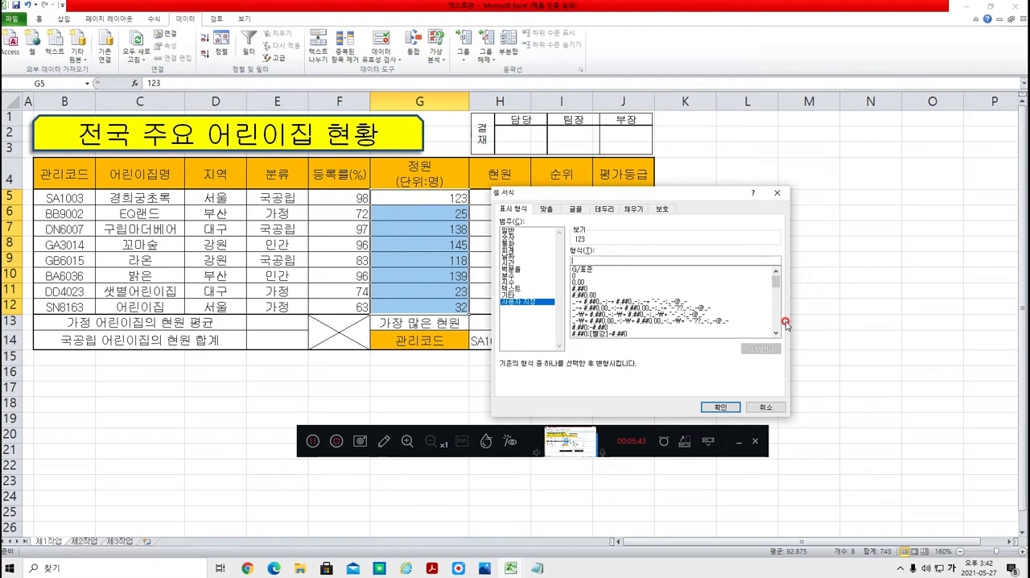
key("alt+Tab")
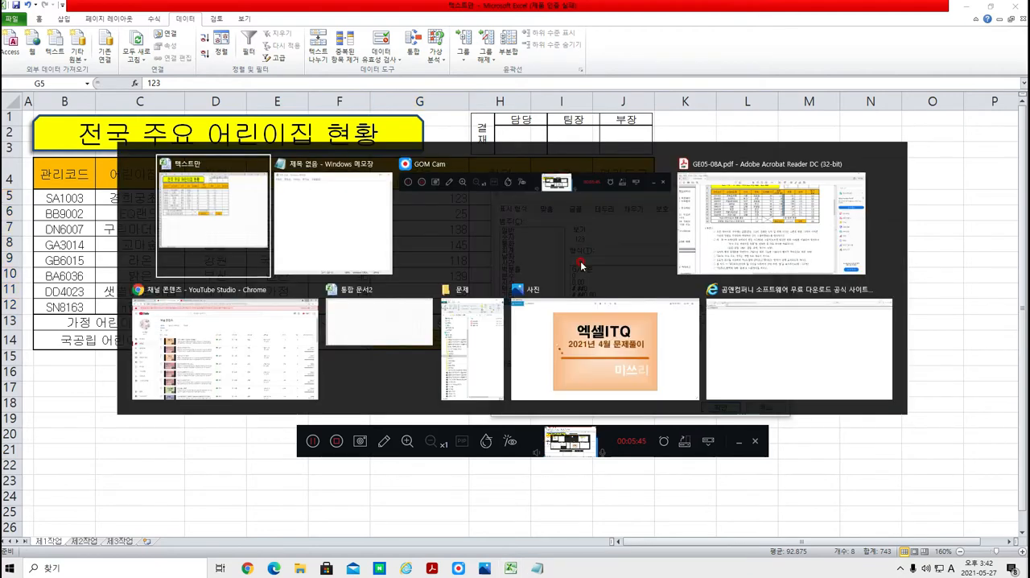
key("alt+Tab")
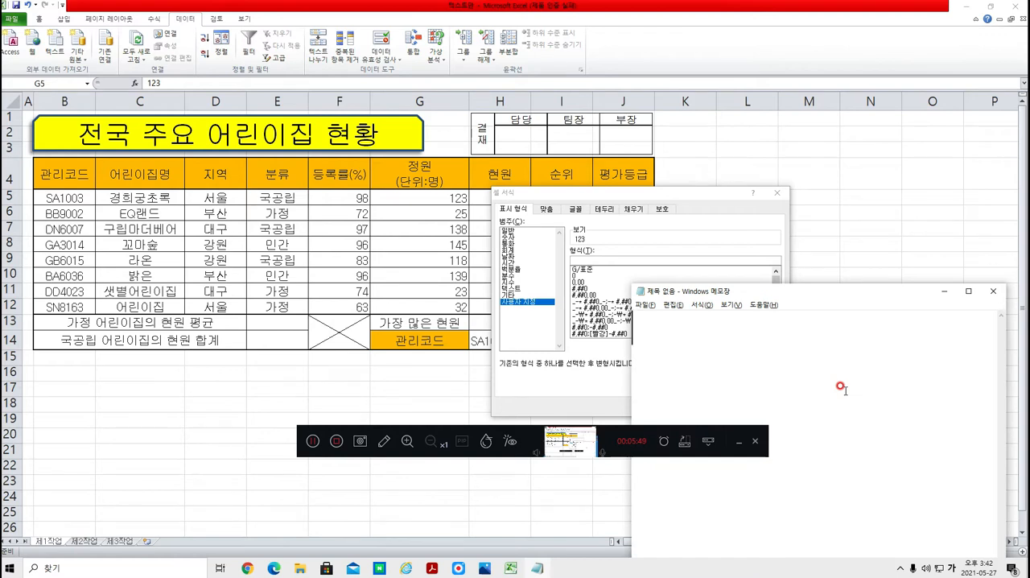
type("#")
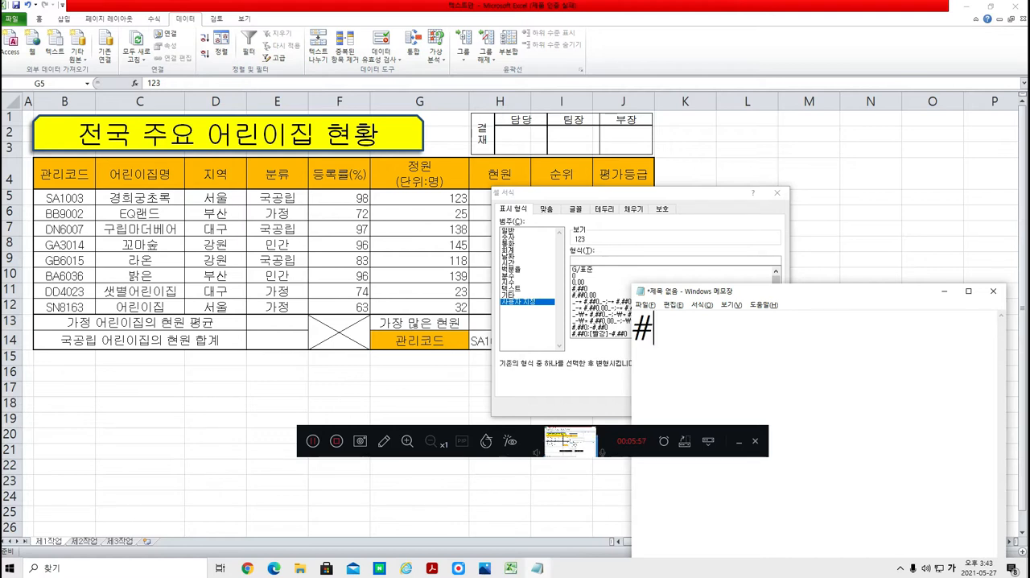
type("\"")
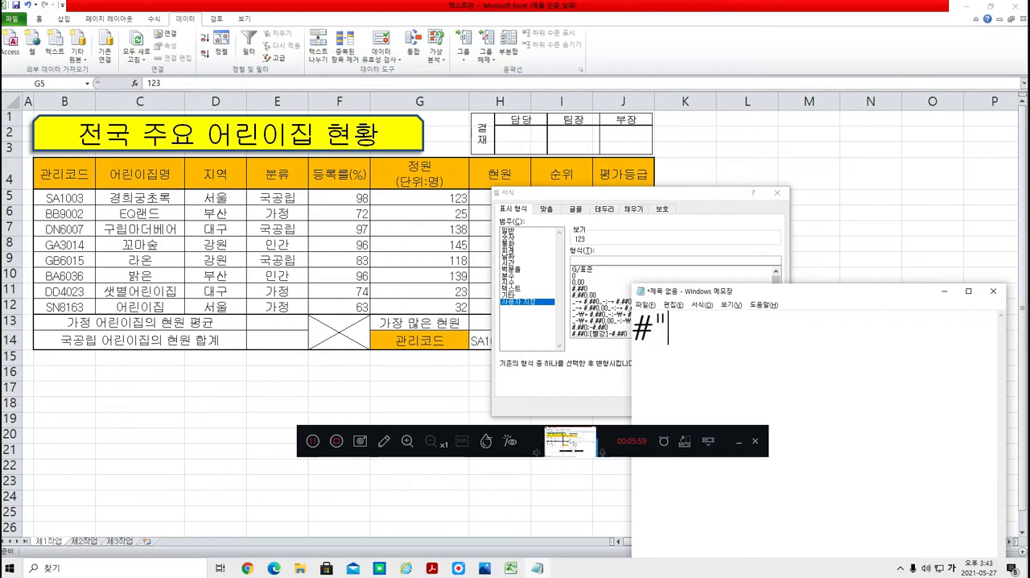
type("명")
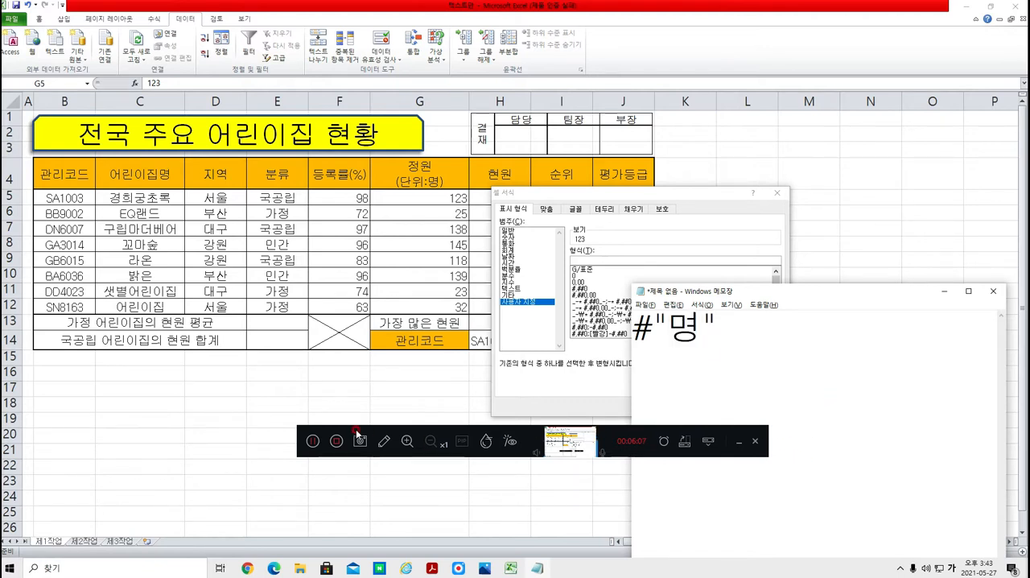
Step: Apply the custom number format #"명" to cells G5:G12
left_click(314, 442)
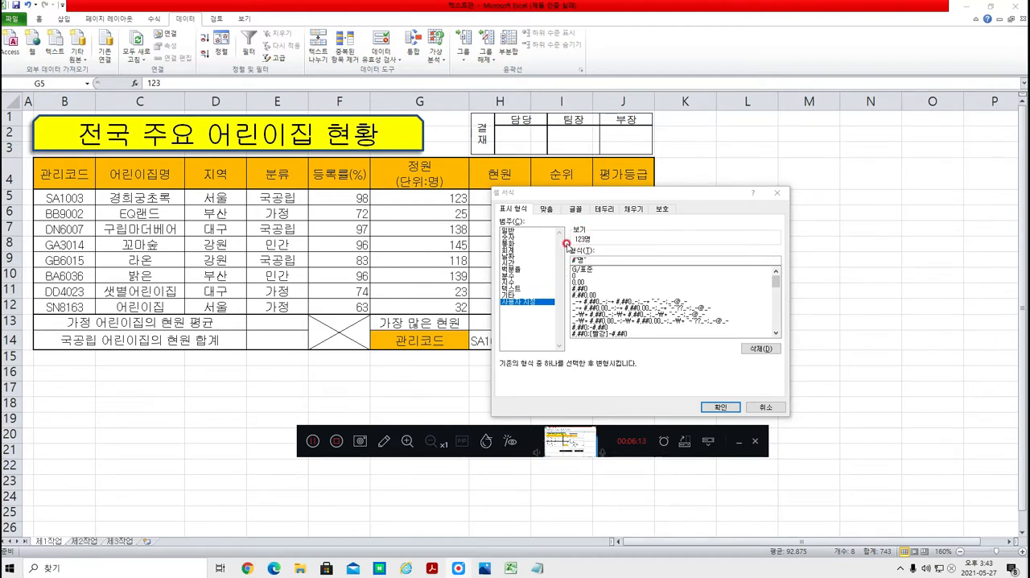
left_click(718, 406)
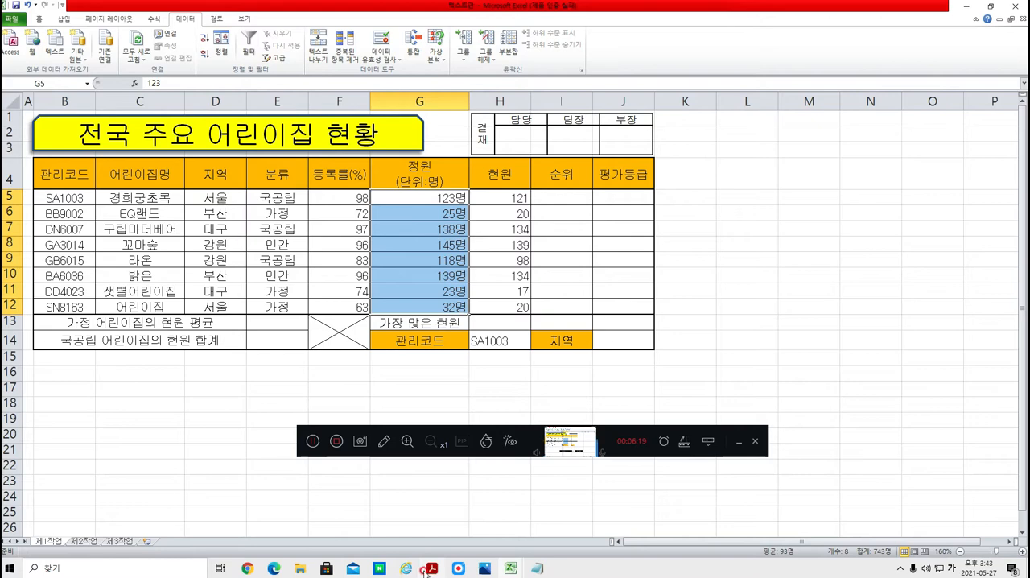
Step: Switch to the exam PDF and read the condition about defining a name for the E5:E12 range
mouse_move(420, 571)
left_click(419, 466)
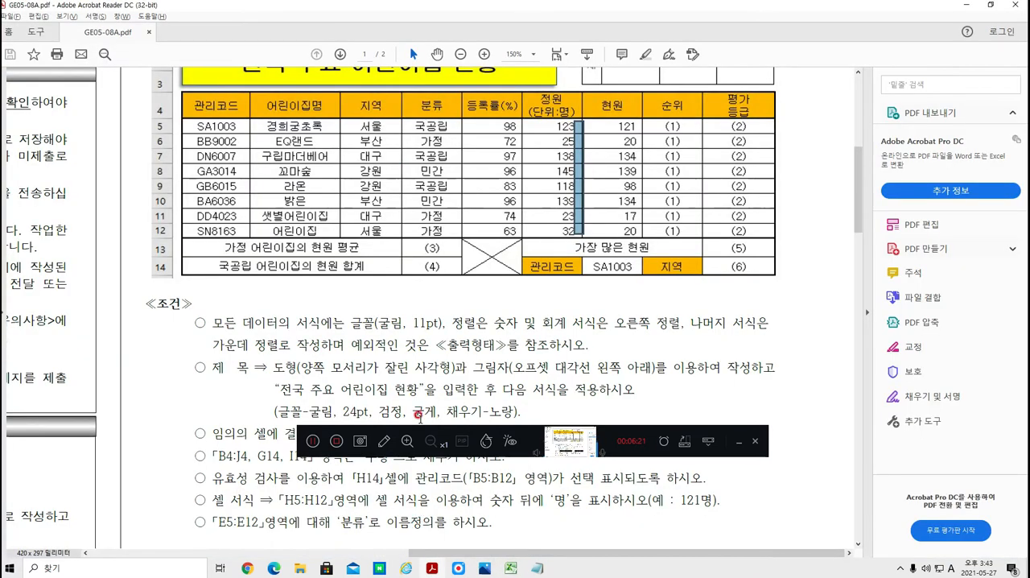
left_click_drag(523, 438, 499, 300)
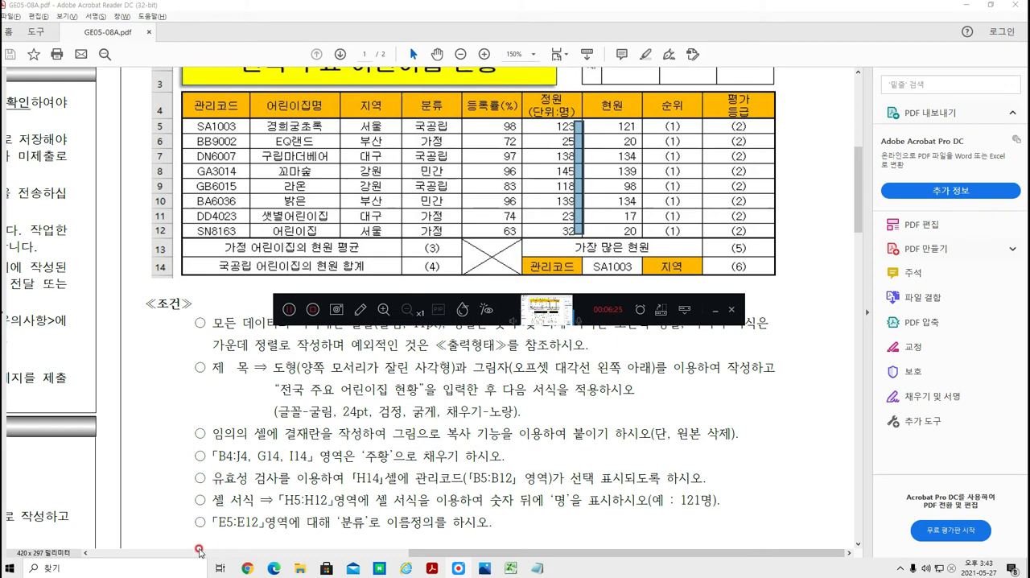
left_click_drag(207, 520, 491, 524)
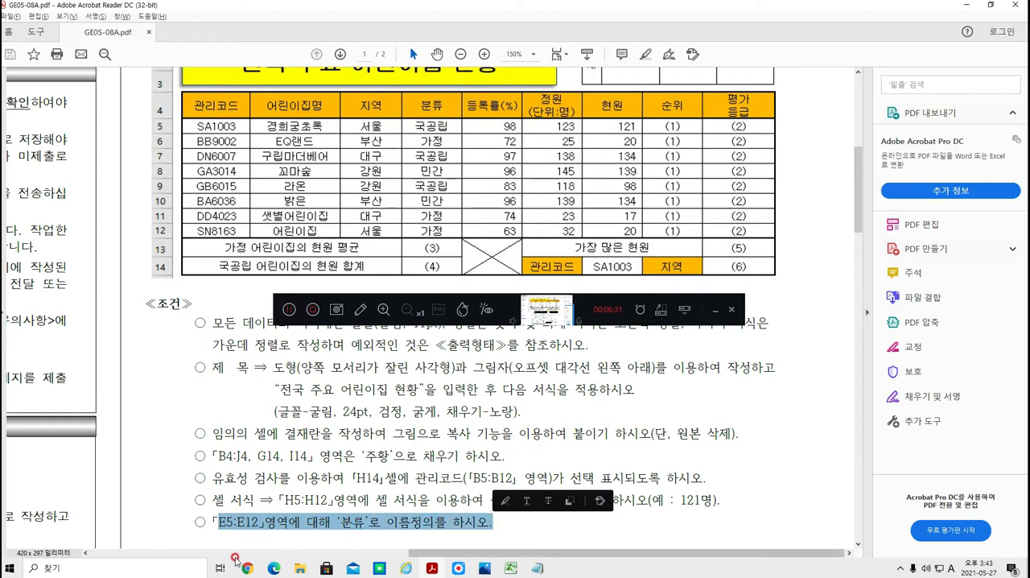
scroll(151, 218, "up", 2)
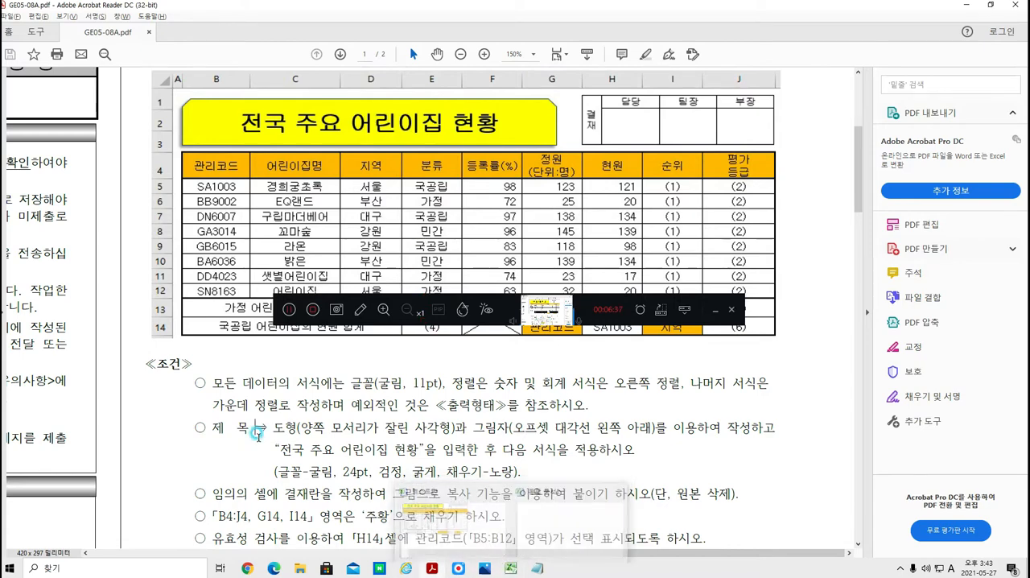
scroll(262, 433, "down", 1)
scroll(265, 433, "down", 3)
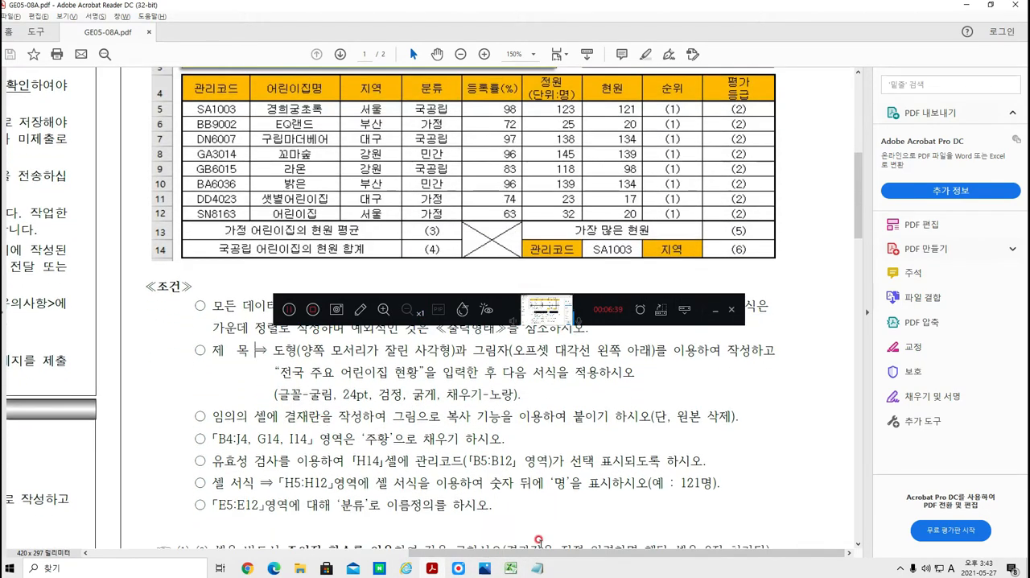
Step: Switch to the Excel workbook and define the name 분류 for cells E5:E12
left_click(462, 522)
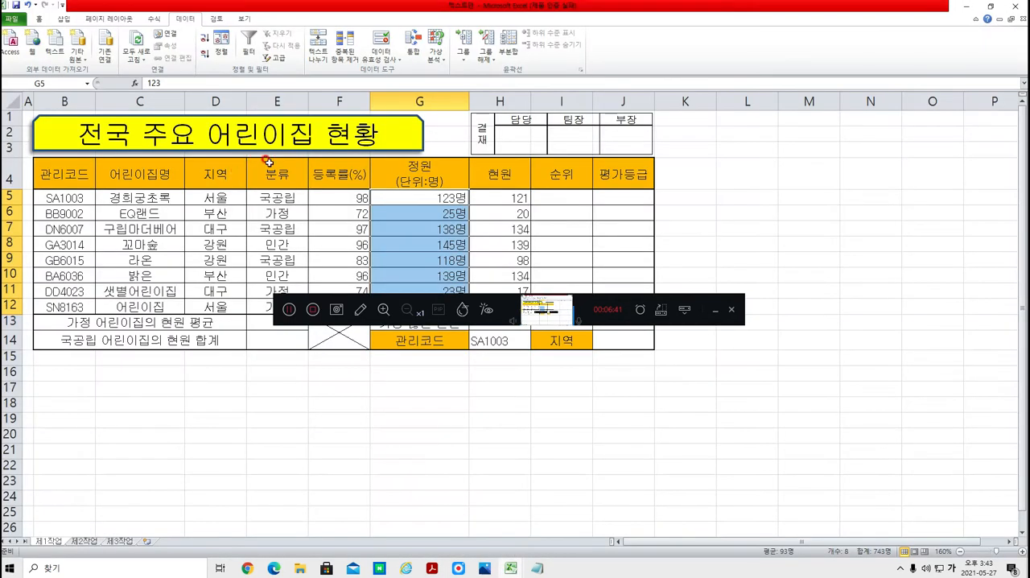
mouse_move(264, 190)
left_mouse_down()
mouse_move(274, 305)
mouse_move(264, 305)
left_mouse_up()
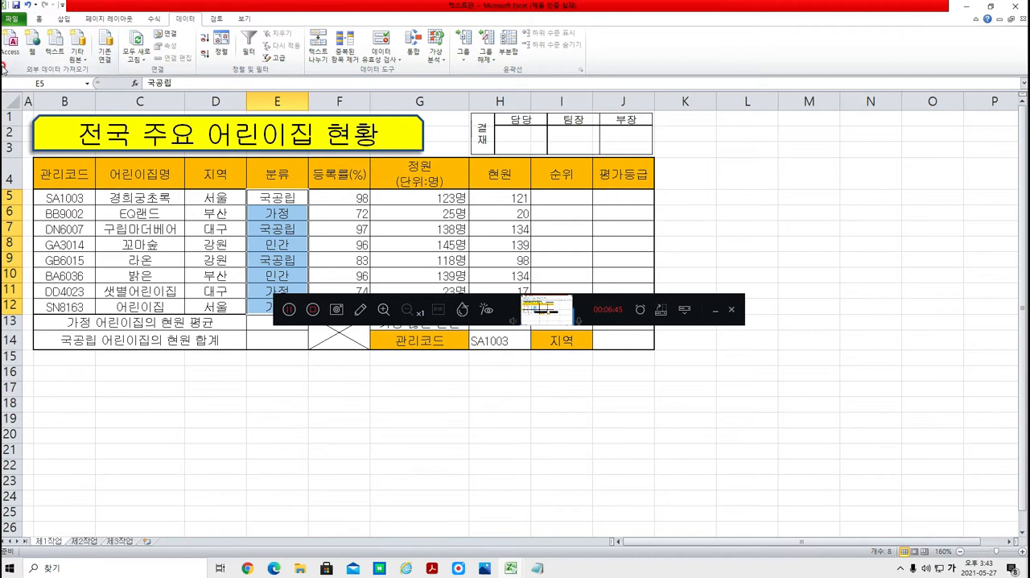
left_click_drag(3, 66, 1, 68)
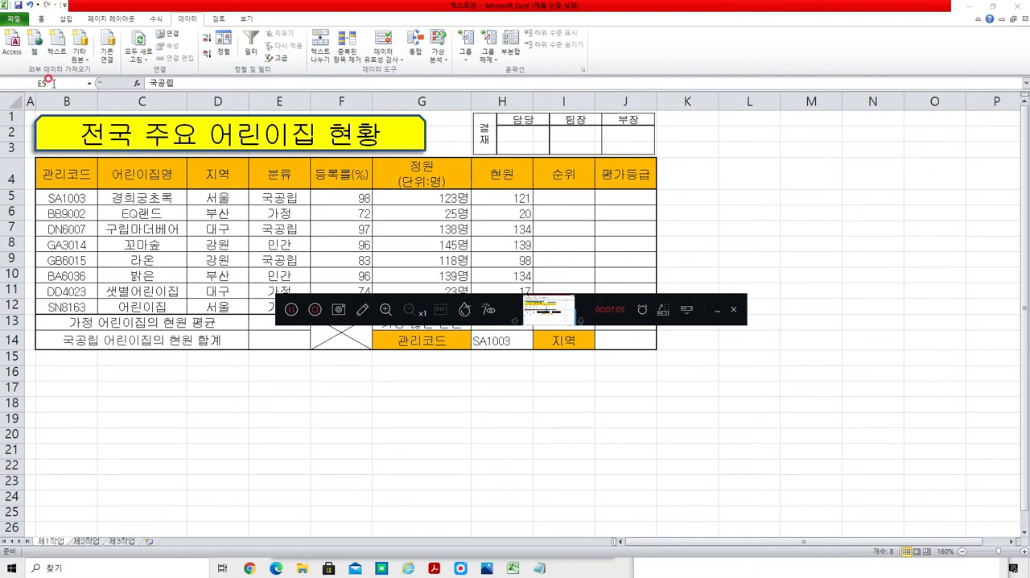
key("Escape")
left_click(54, 84)
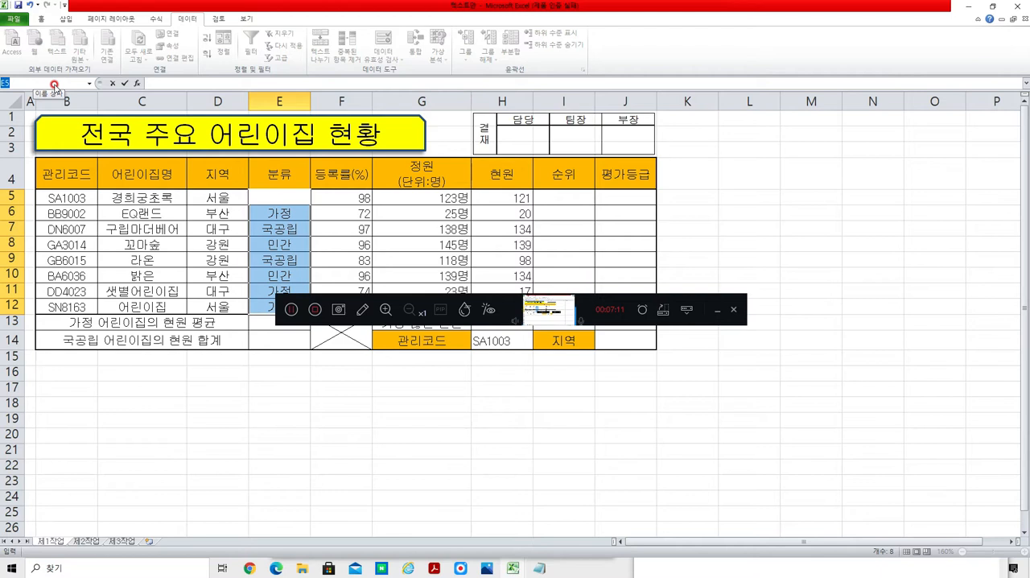
type("ㅂ")
key("Escape")
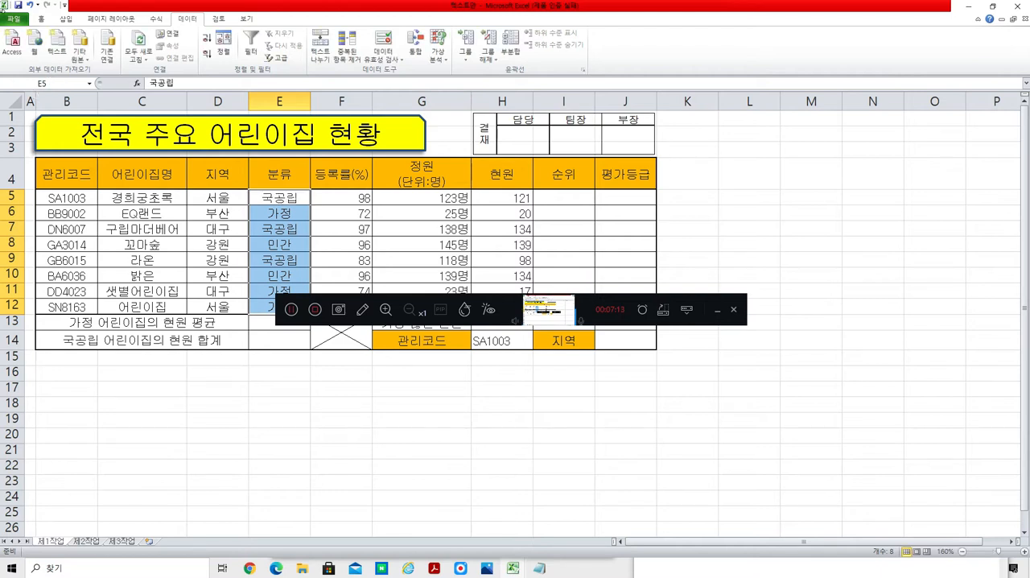
left_click(63, 84)
type("ㅁ")
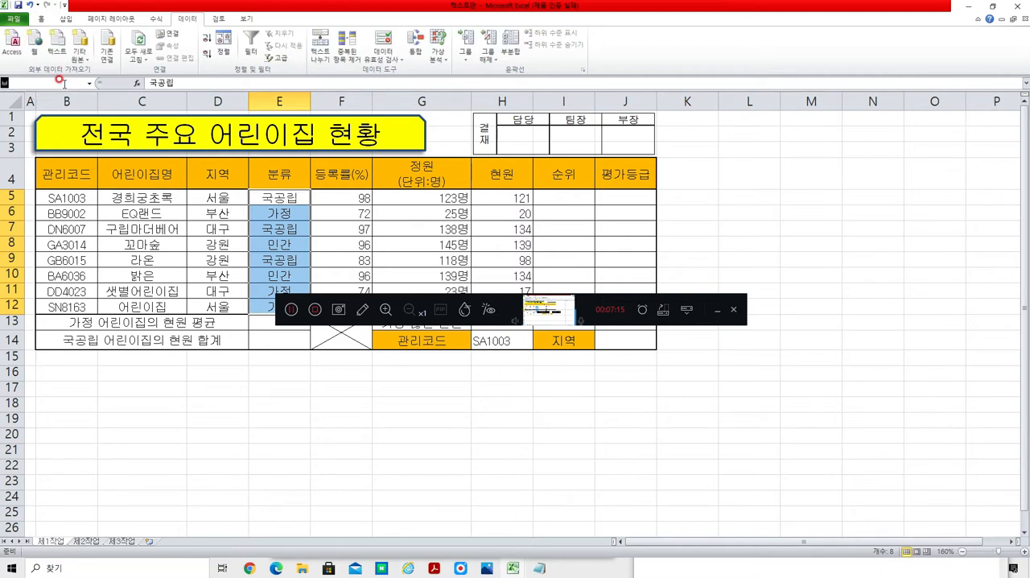
type("류")
key("Return")
left_click(854, 208)
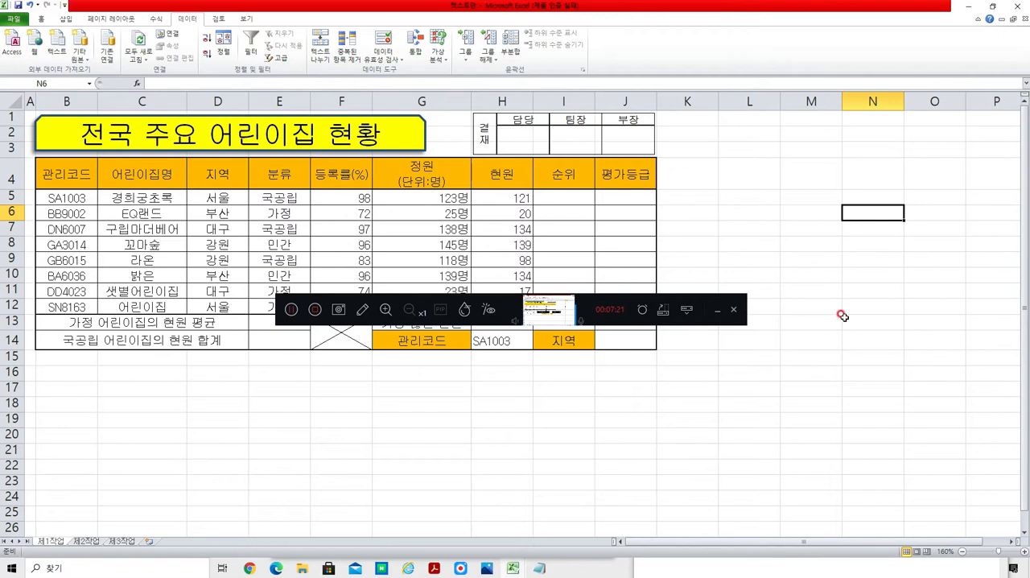
Step: Reselect cells E5:E12 to check their defined name
left_click(752, 431)
left_click_drag(271, 197, 267, 308)
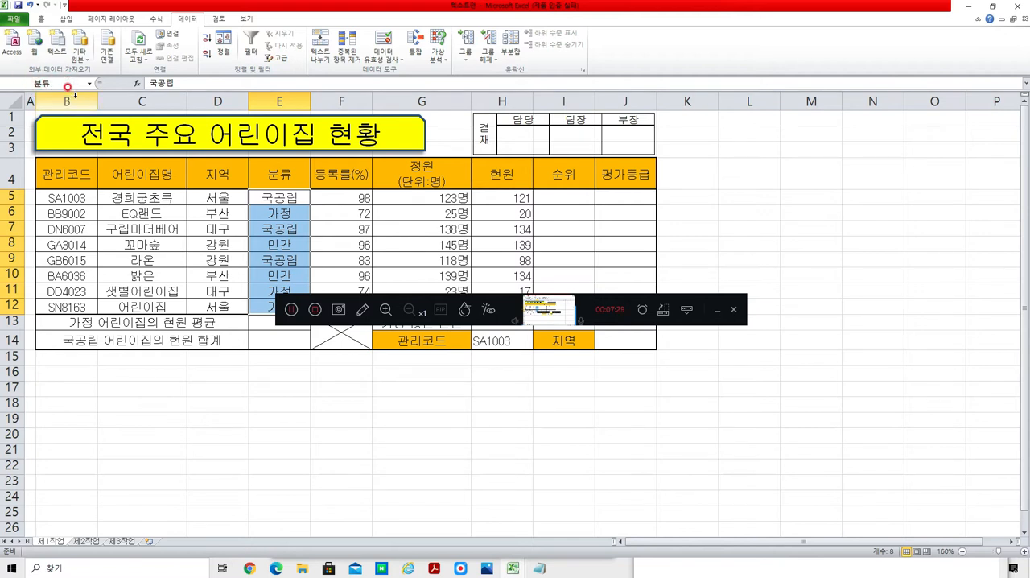
left_click(164, 407)
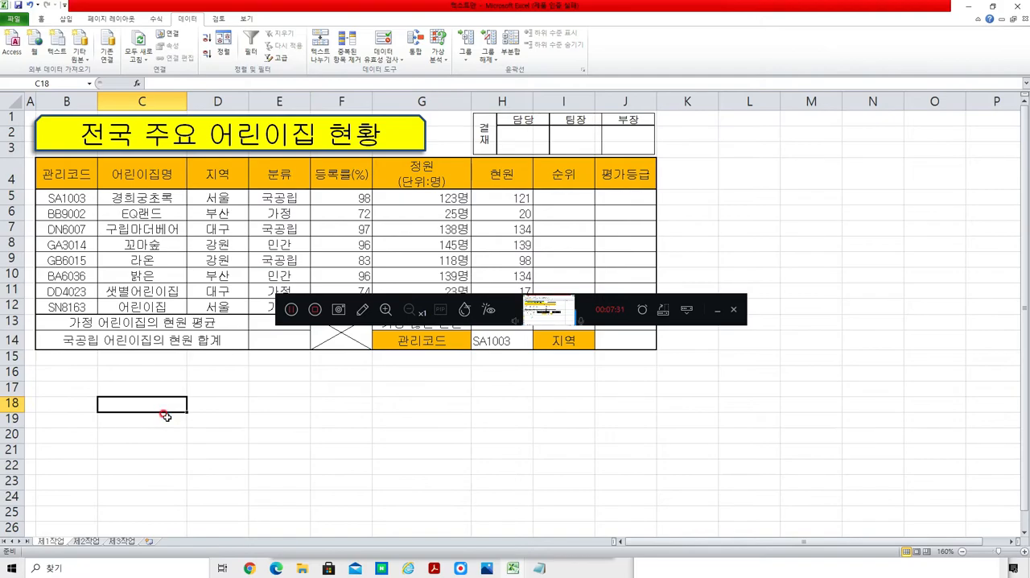
Step: Switch to the exam PDF and look over the sheet conditions and the function tasks (1) to (7)
key("alt+Tab")
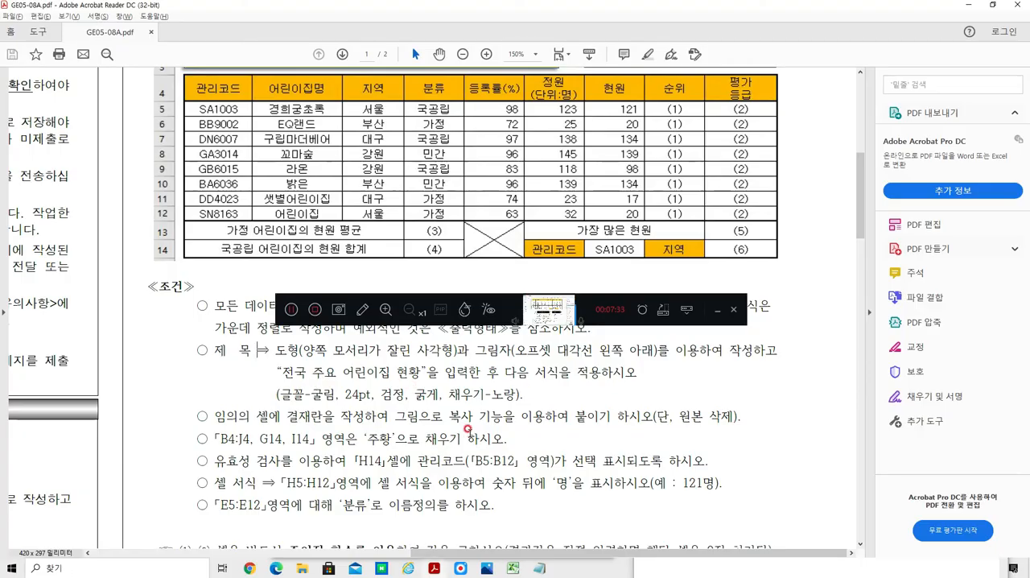
scroll(442, 410, "down", 2)
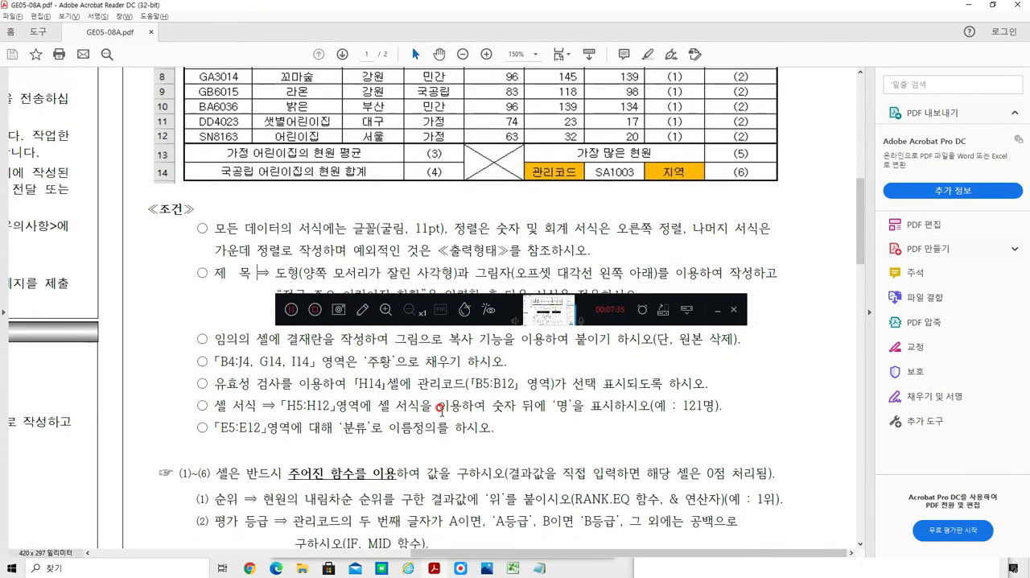
scroll(441, 411, "up", 4)
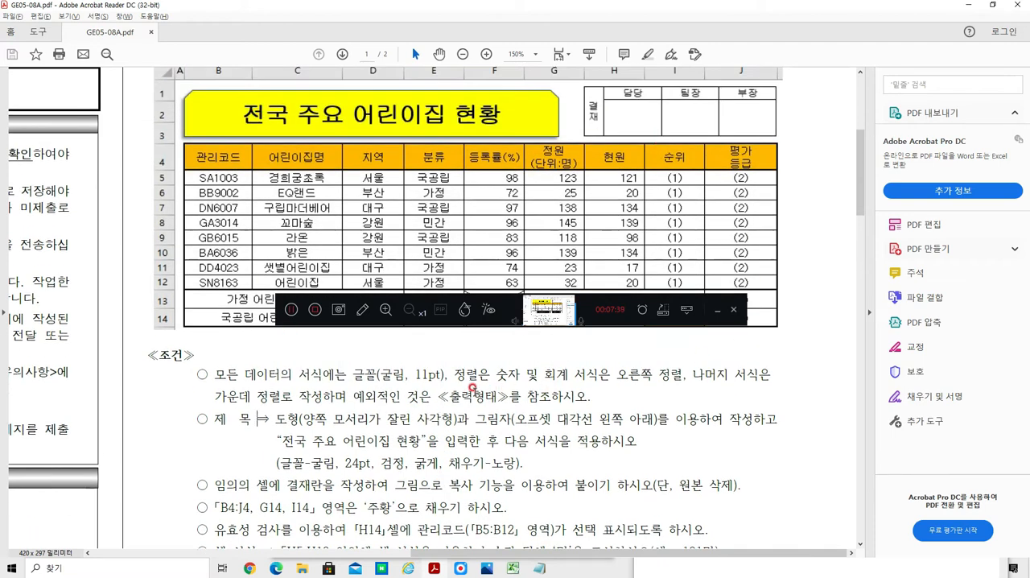
scroll(472, 388, "down", 6)
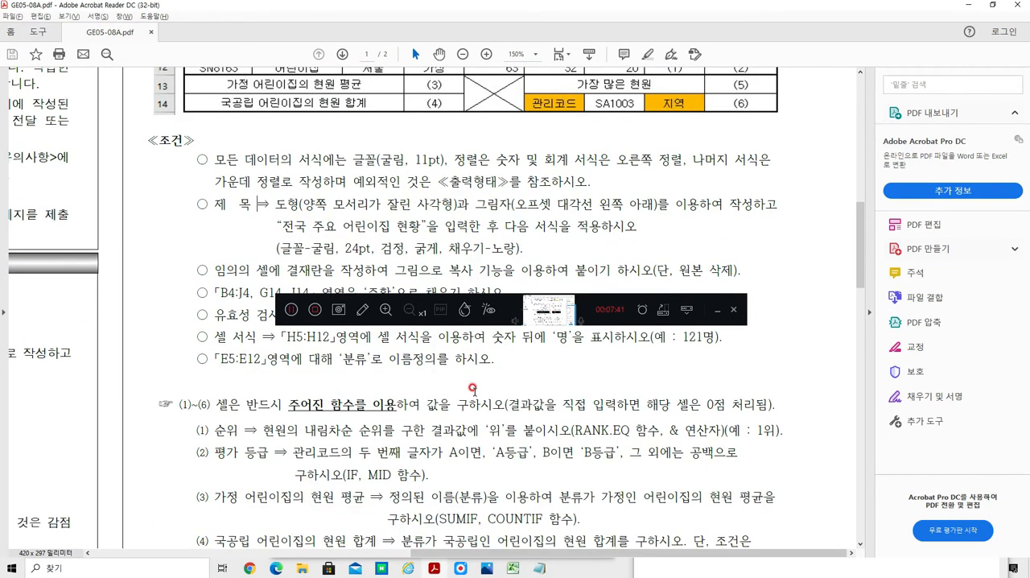
scroll(472, 389, "down", 2)
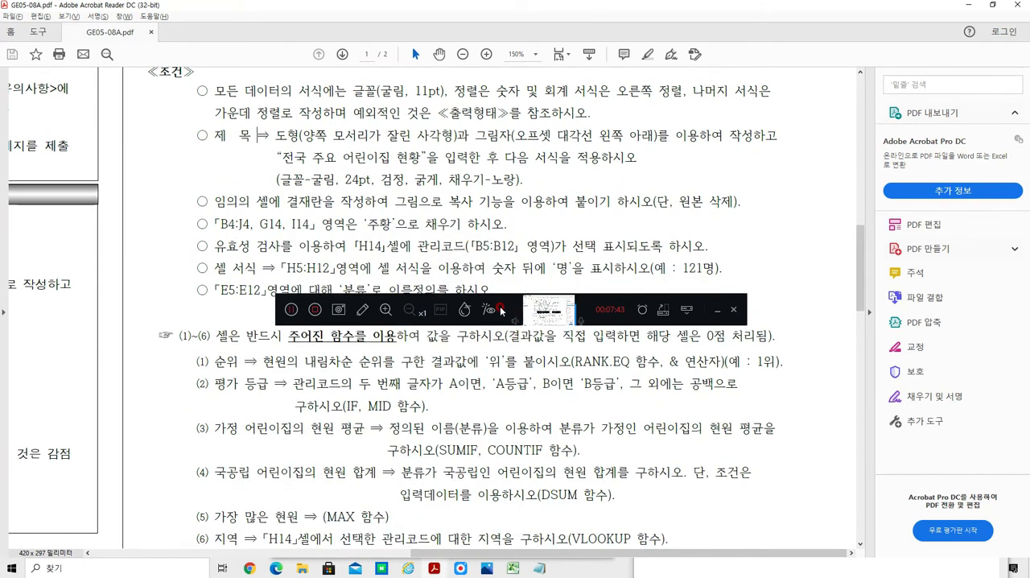
scroll(494, 348, "down", 3)
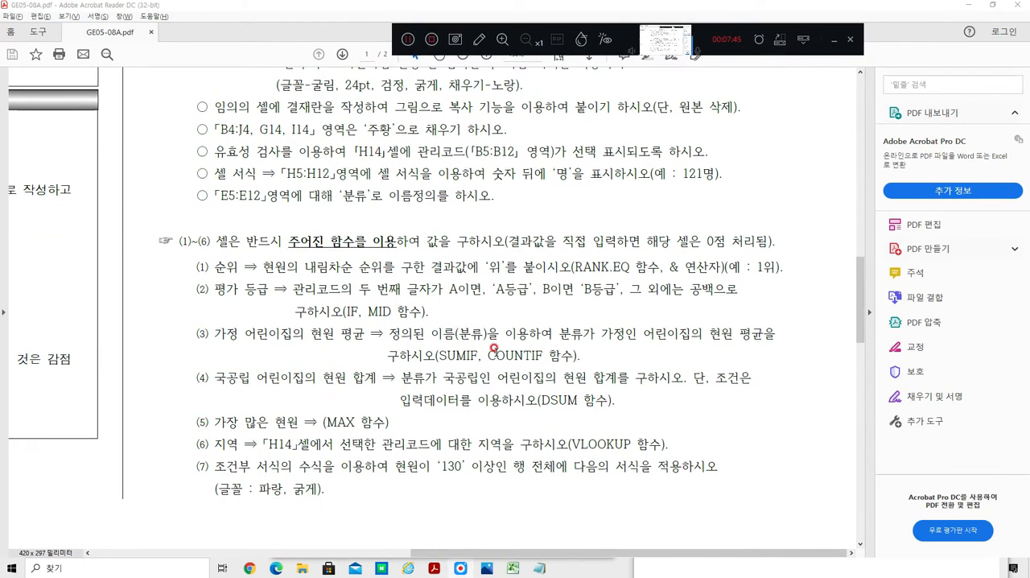
scroll(493, 347, "down", 2)
scroll(507, 338, "up", 1)
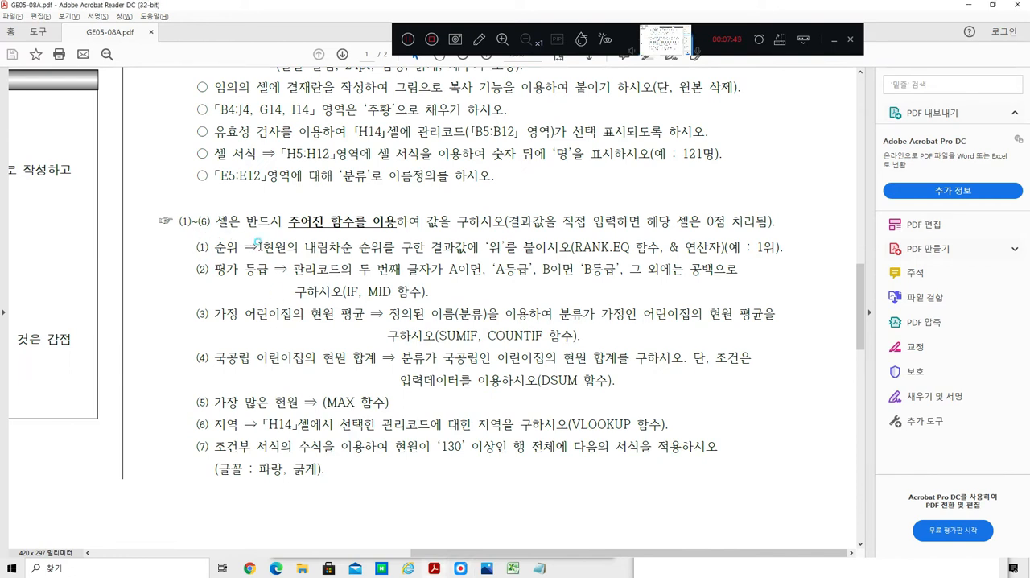
Step: Read task (1) on the 순위 column, examining the ranking order, the RANK.EQ function, the & operator and the '위' suffix
left_click_drag(259, 244, 352, 248)
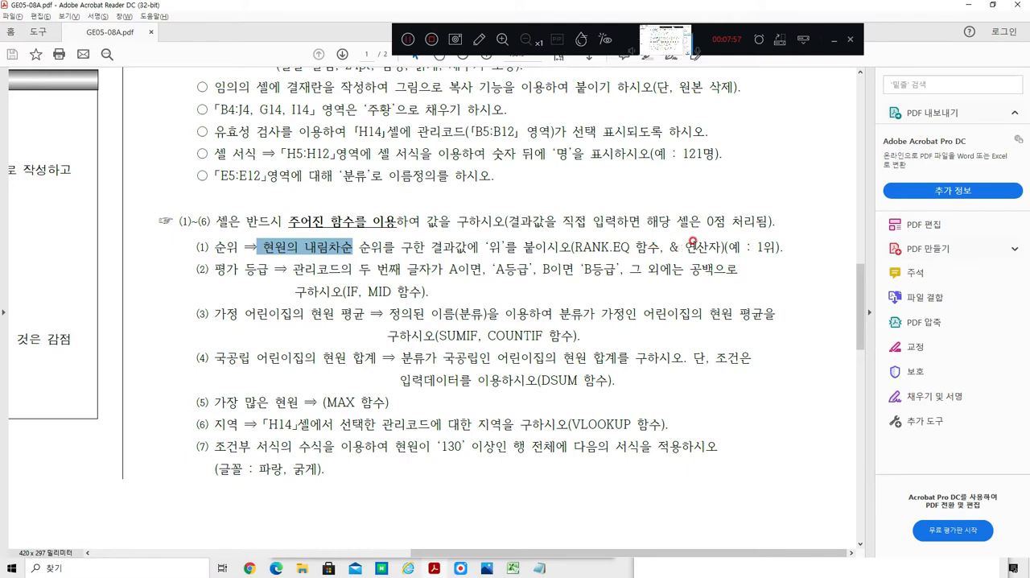
left_click(670, 244)
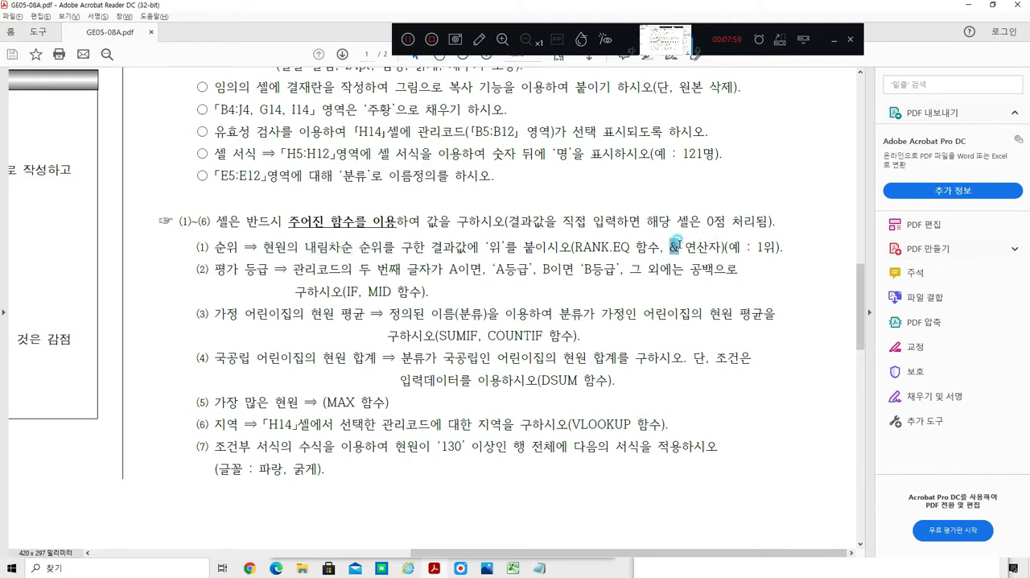
left_click_drag(679, 244, 685, 243)
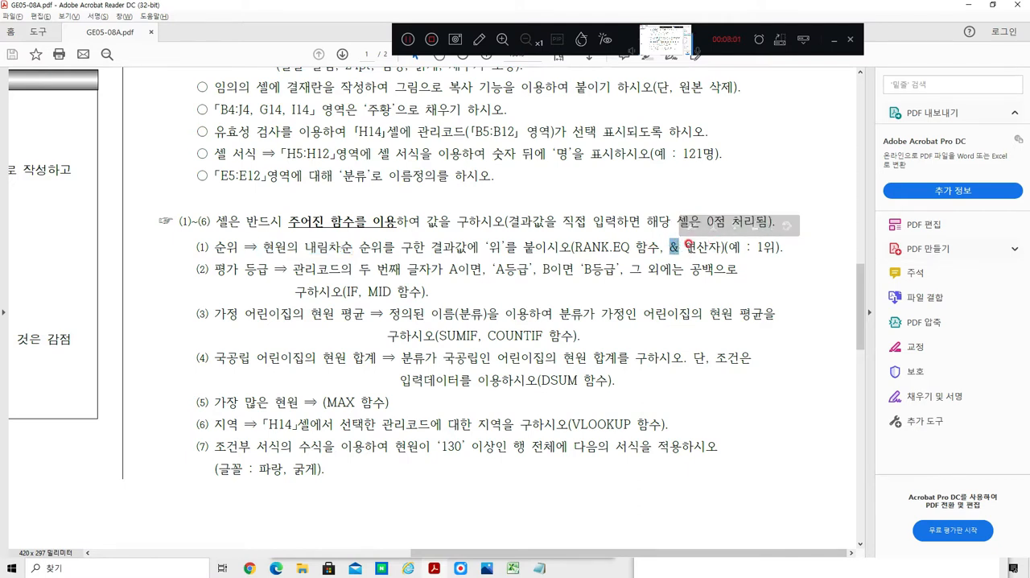
left_click_drag(761, 247, 769, 247)
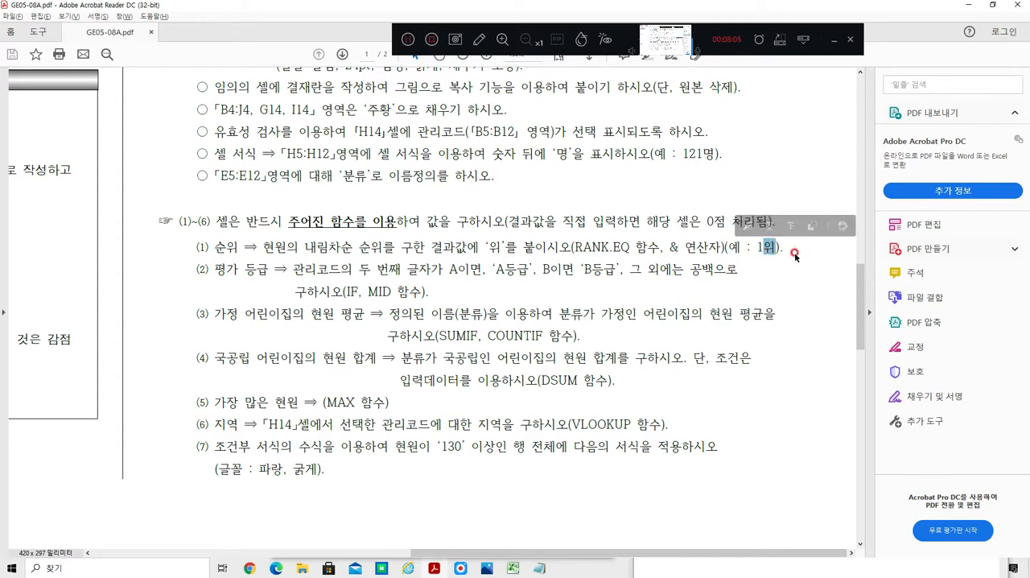
left_click(626, 246)
left_click_drag(628, 246, 567, 246)
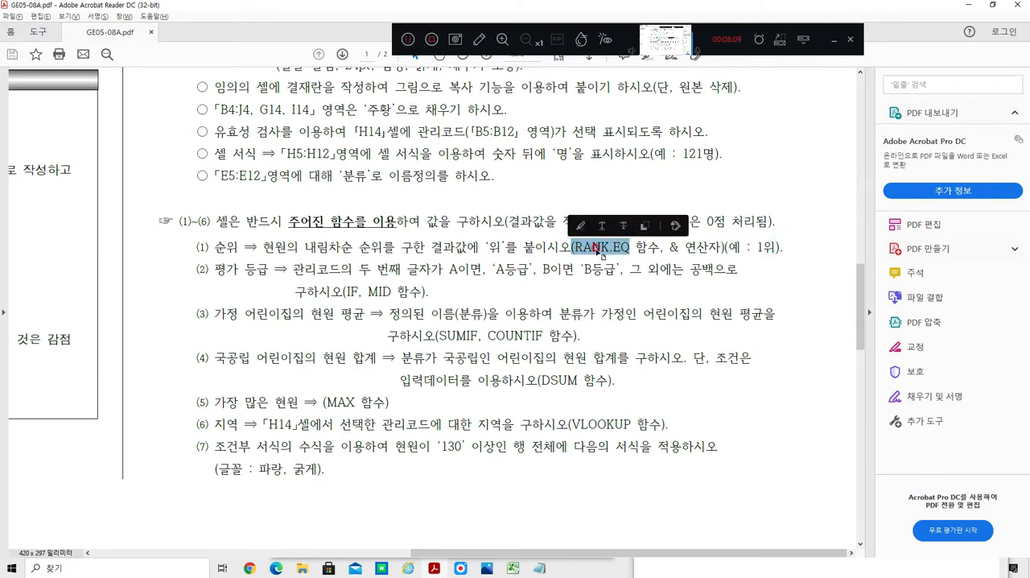
double_click(674, 247)
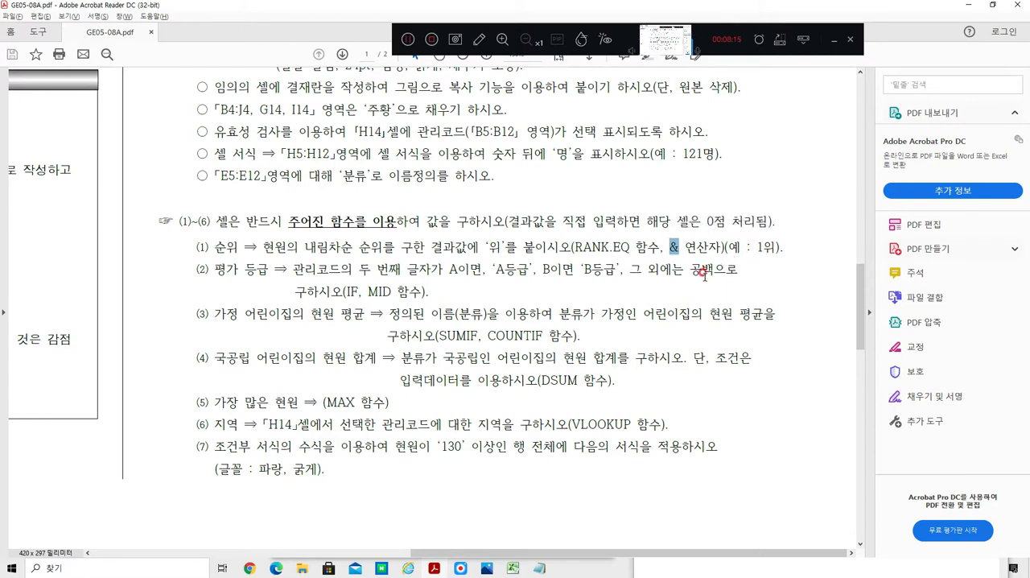
Step: Switch to the Excel workbook, select the first 순위 cell I5, and clear the old note in Notepad
left_click(514, 568)
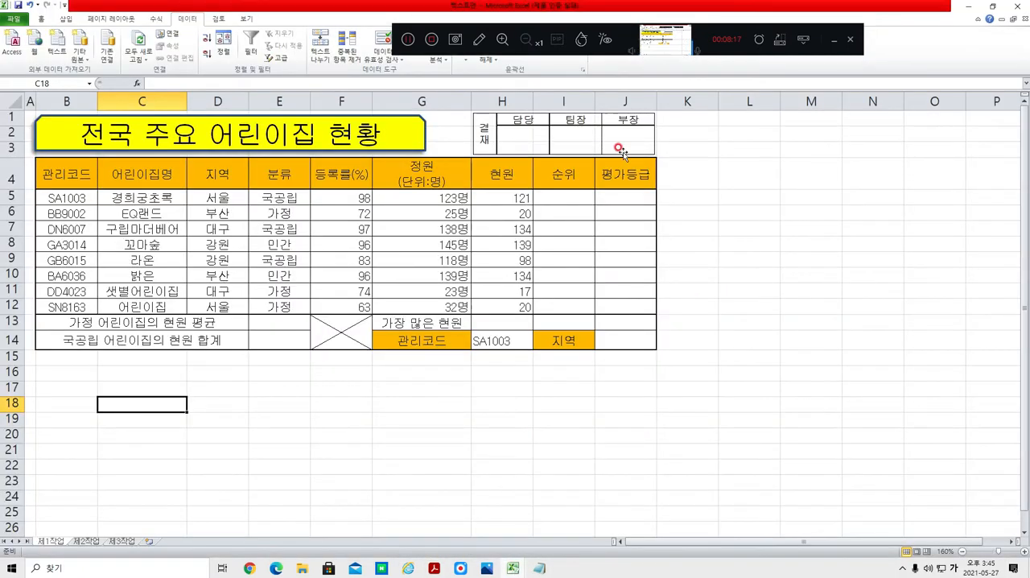
left_click(541, 201)
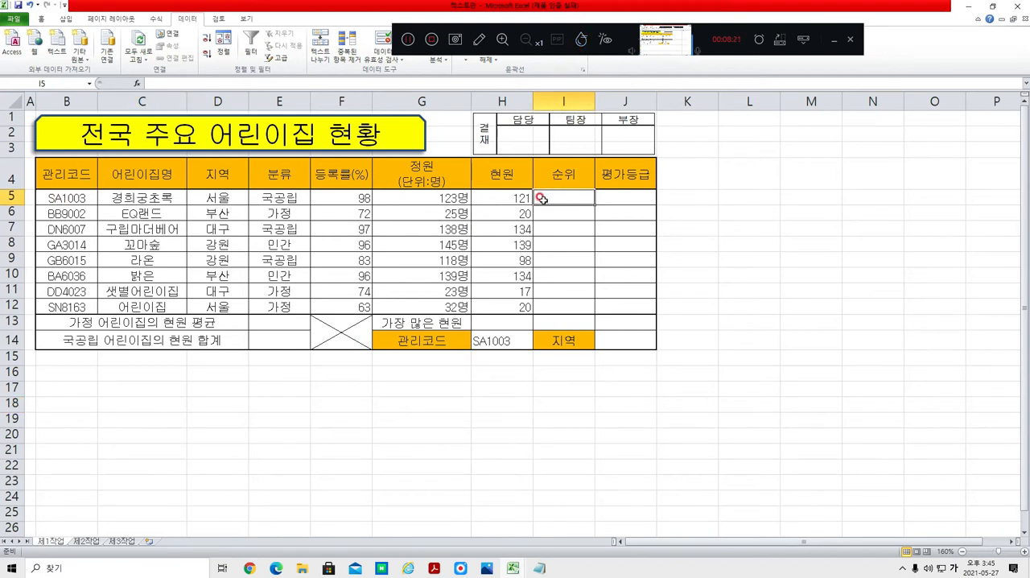
mouse_move(542, 568)
left_click(539, 568)
key("ctrl+x")
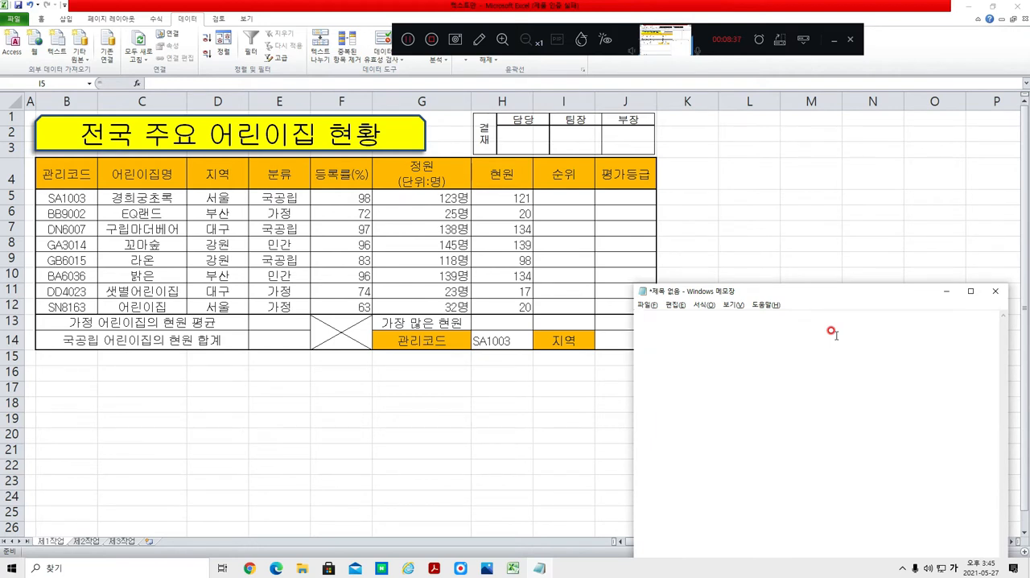
Step: Write the start of the rank formula, =RANK.EQ(H5,H5:H12, as a note in Notepad
type("=")
type("R")
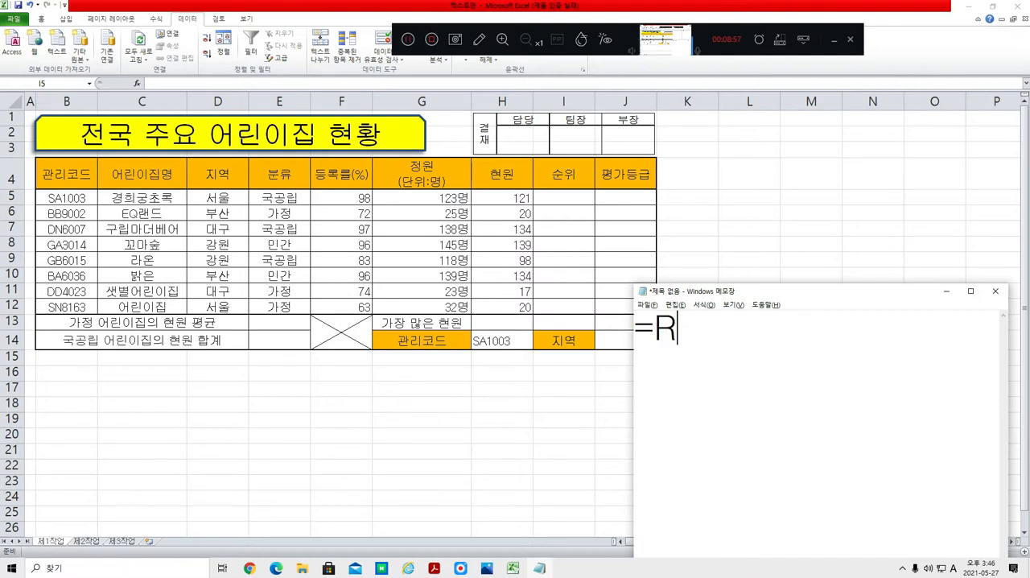
type("ANK.")
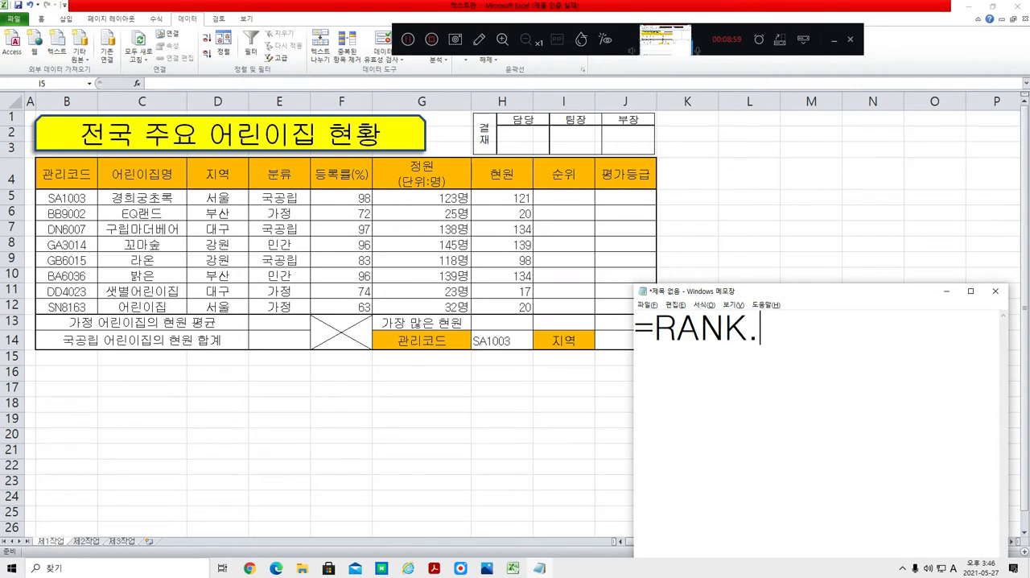
type("EQ")
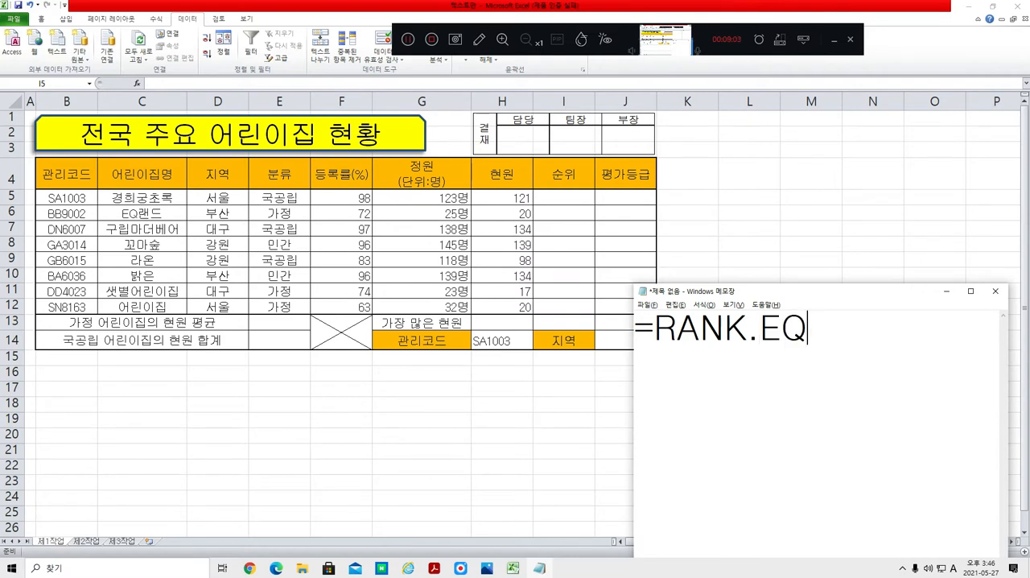
type("(")
type("H")
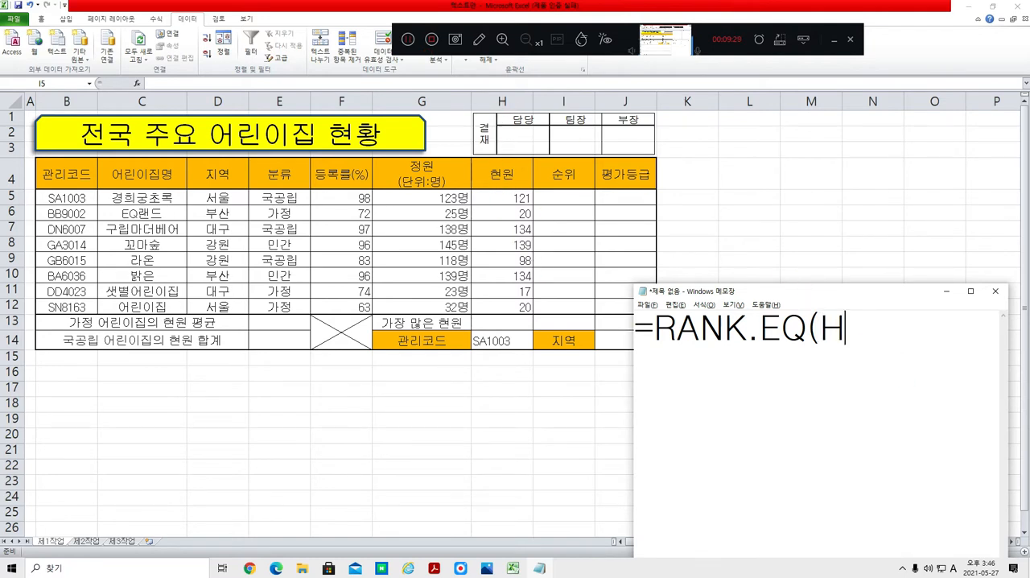
type("5,")
type("H5:")
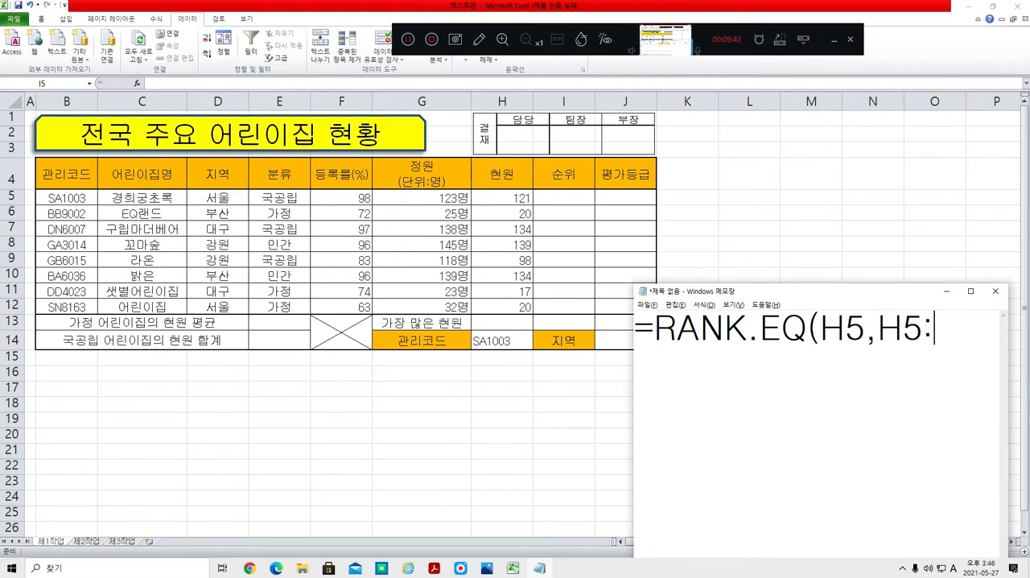
type("H12")
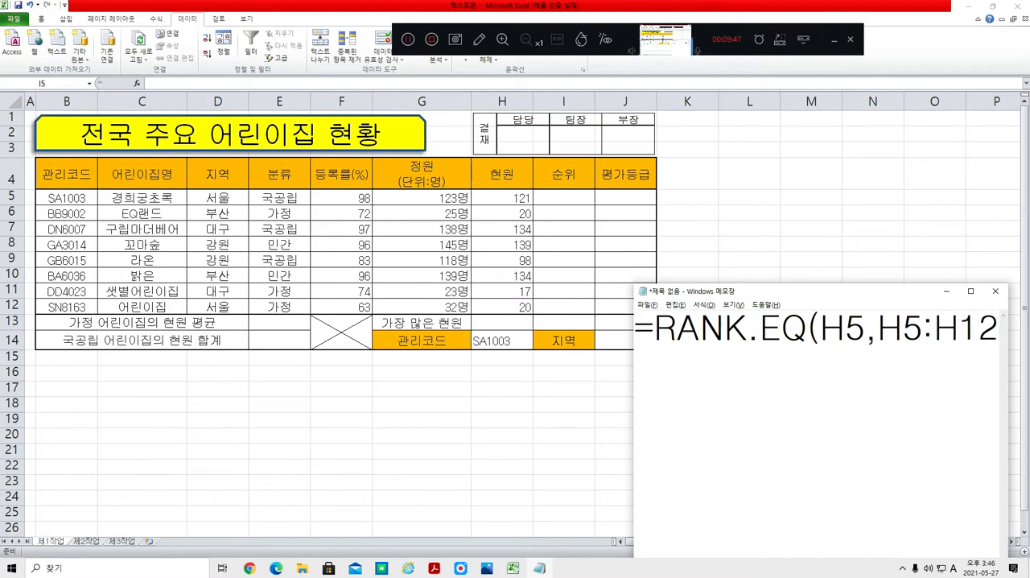
Step: Widen the Notepad window and make the range in the noted formula absolute as $H$5:$H$12
left_click_drag(633, 384, 504, 383)
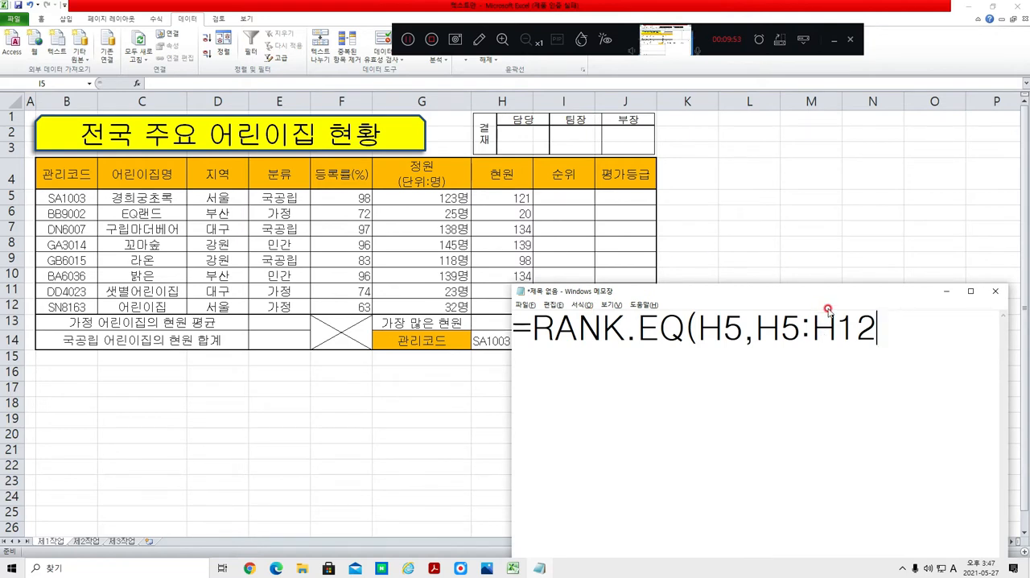
left_click_drag(755, 333, 879, 352)
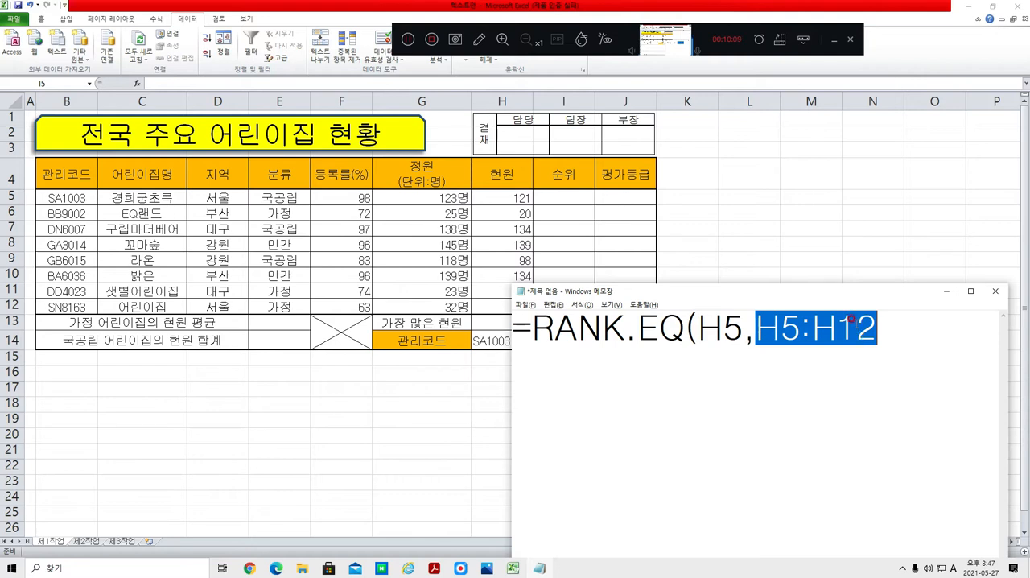
left_click(757, 326)
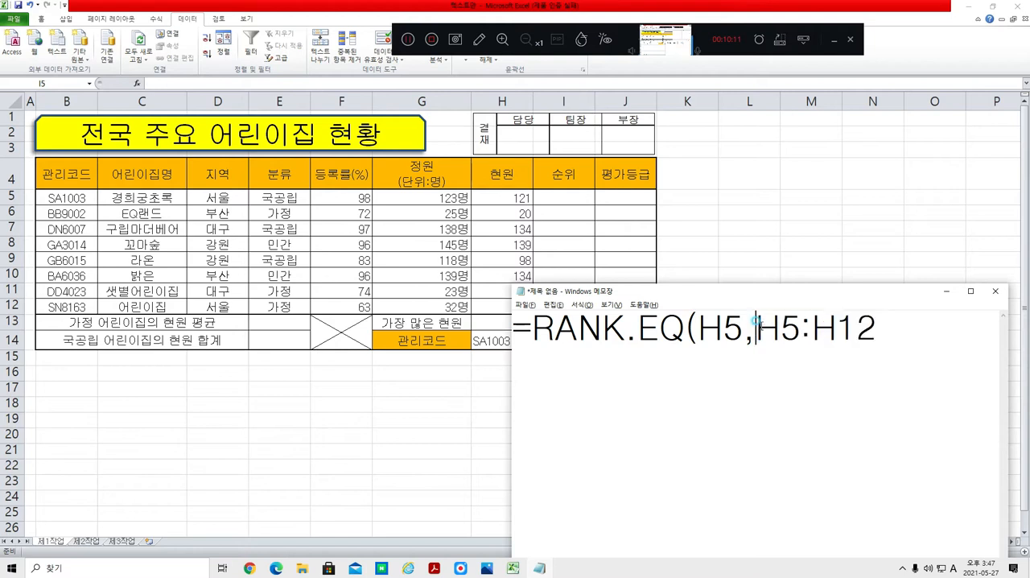
type("$4")
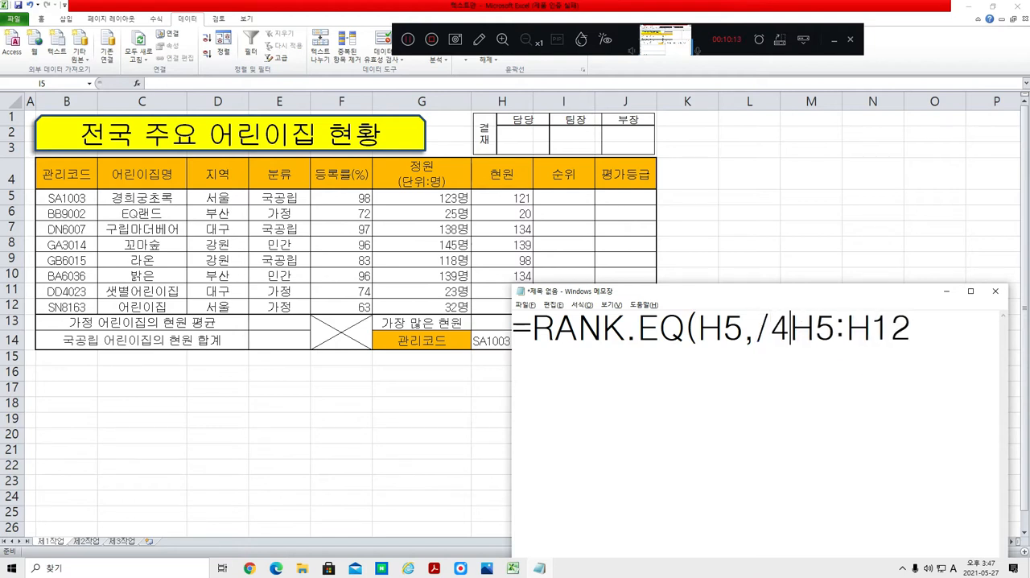
key("BackSpace")
key("BackSpace")
type("$")
left_click(818, 329)
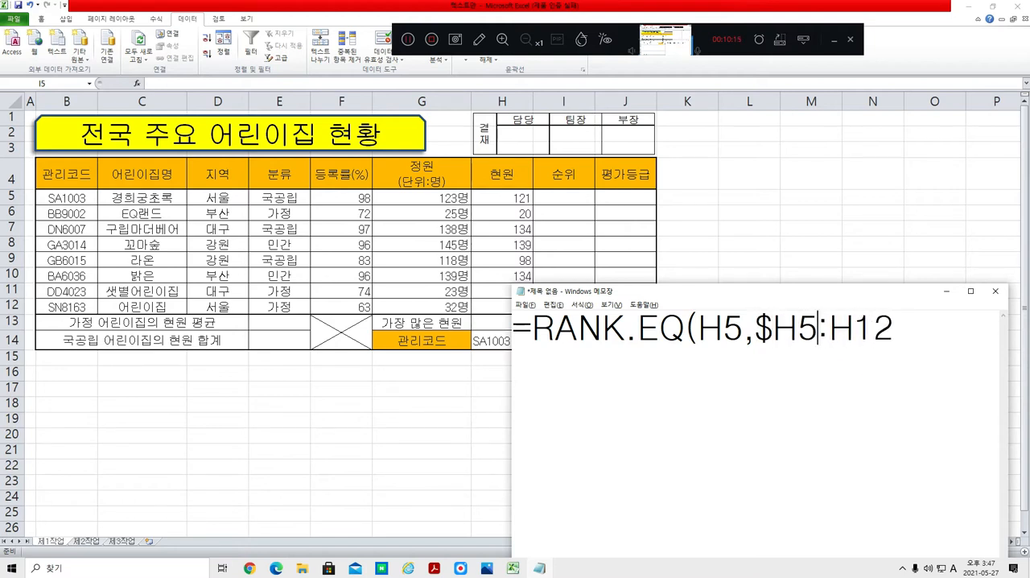
key("Left")
type("$")
key("Right")
key("Right")
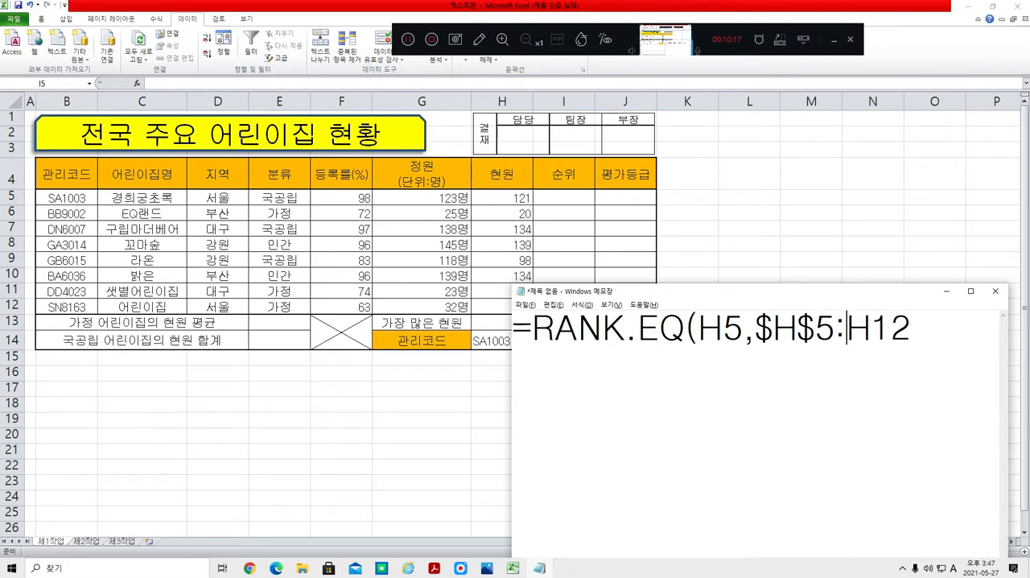
type("$")
key("Right")
type("$")
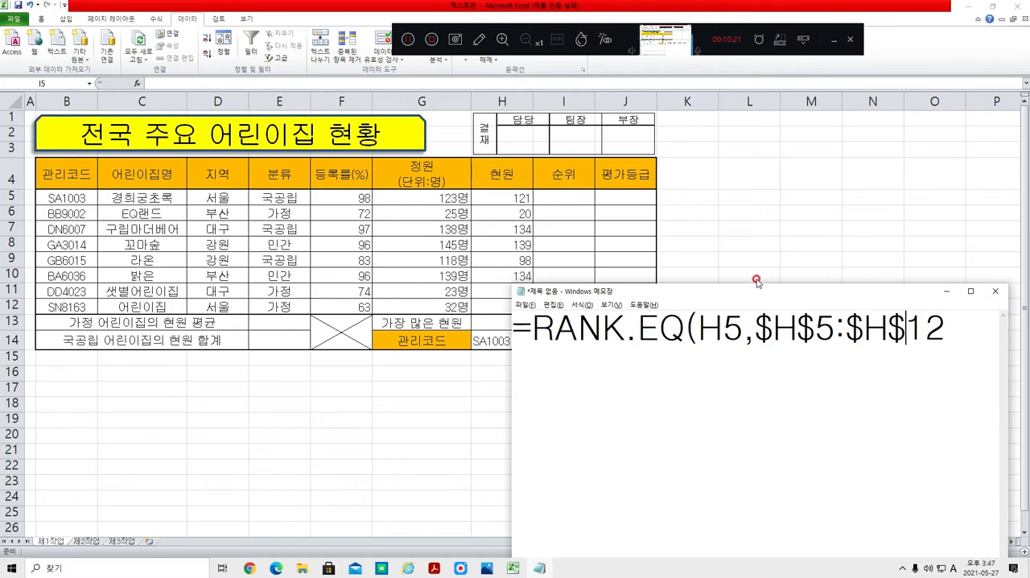
Step: Switch to the Excel workbook and start the formula =RANK.EQ( in the first 순위 cell, I5
left_click(566, 197)
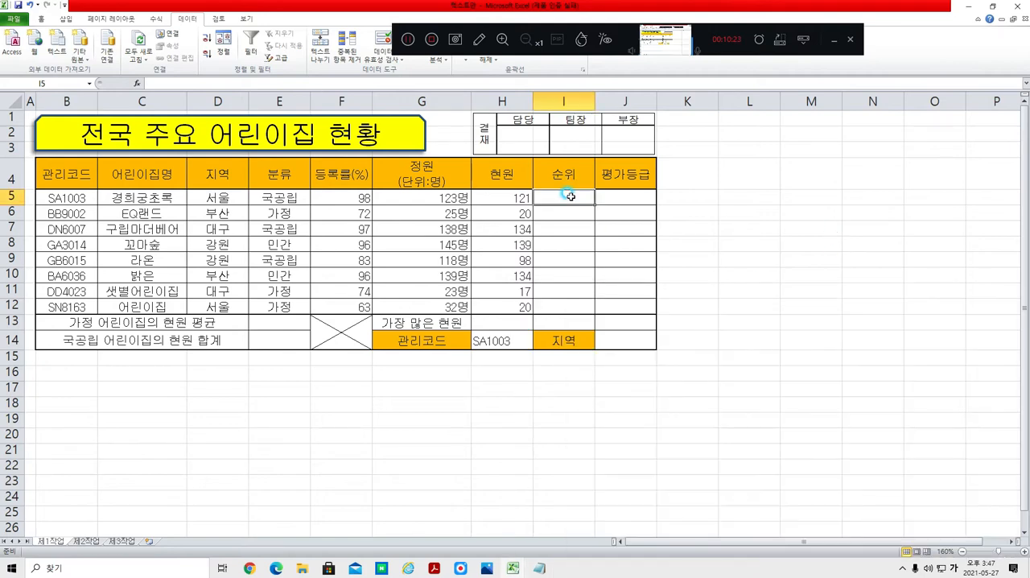
left_click(1017, 552)
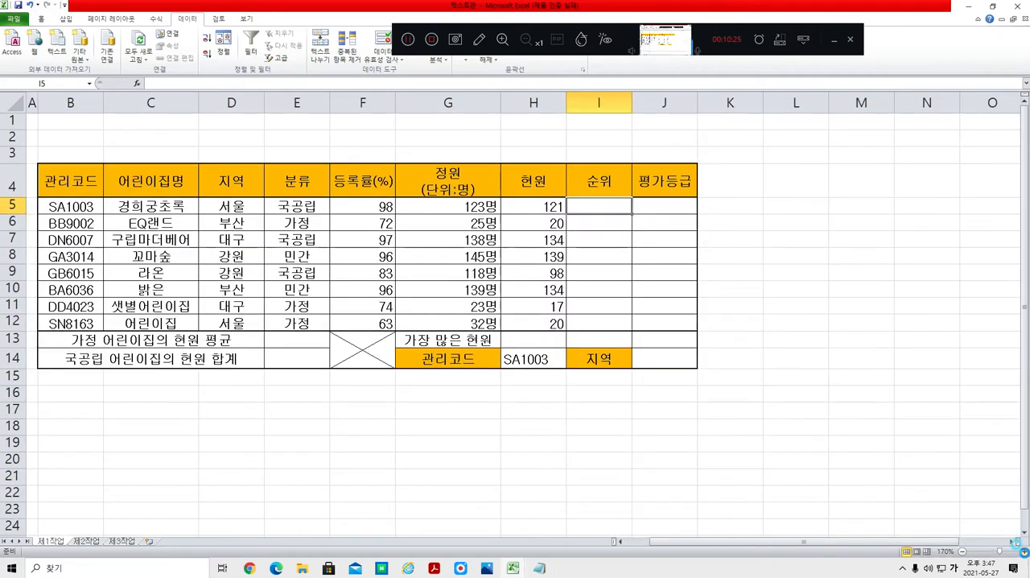
left_click(1018, 552)
left_click(1018, 552)
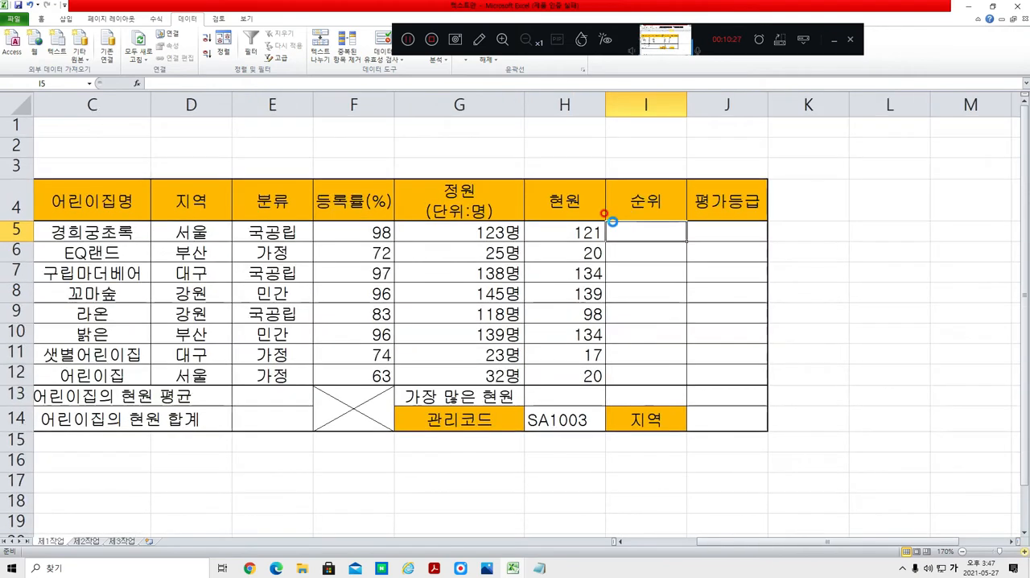
scroll(600, 223, "up", 5)
type("=")
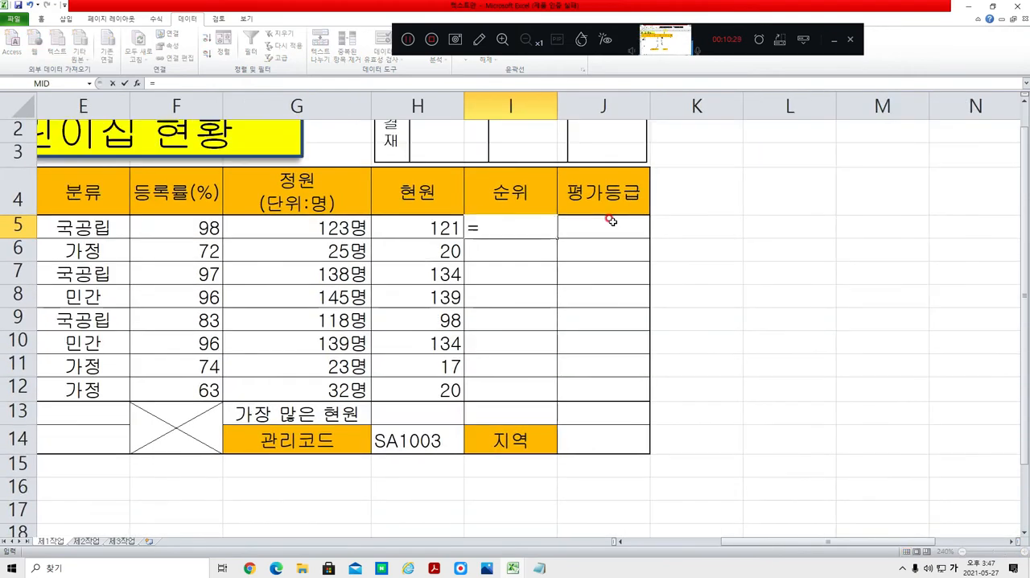
type("ㄱ")
key("BackSpace")
key("Hangul")
type("RANK.EQ")
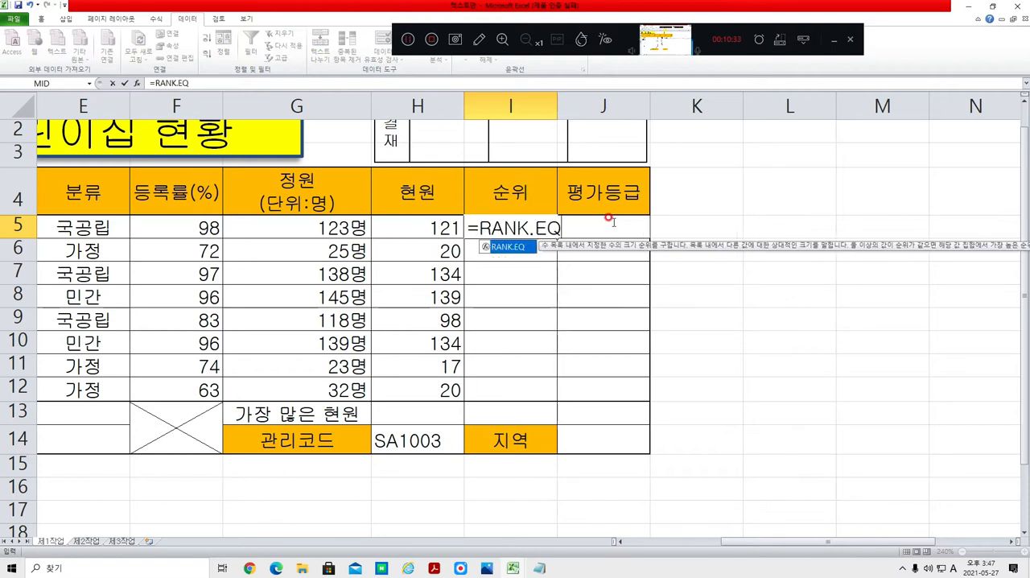
type("(")
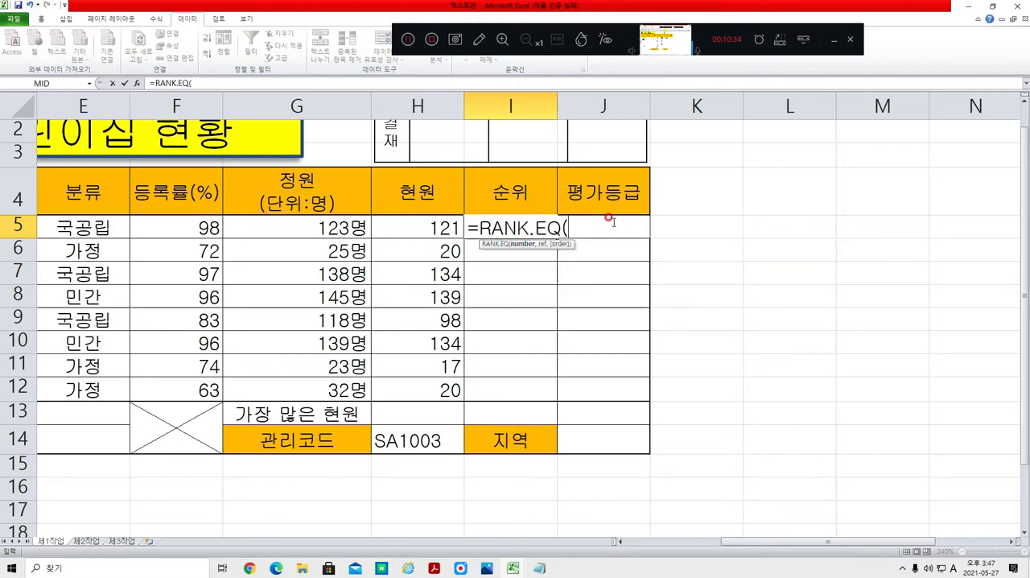
Step: Complete the RANK.EQ arguments with H5, the absolute range $H$5:$H$12 and 0 for descending order
left_click(408, 218)
type(",")
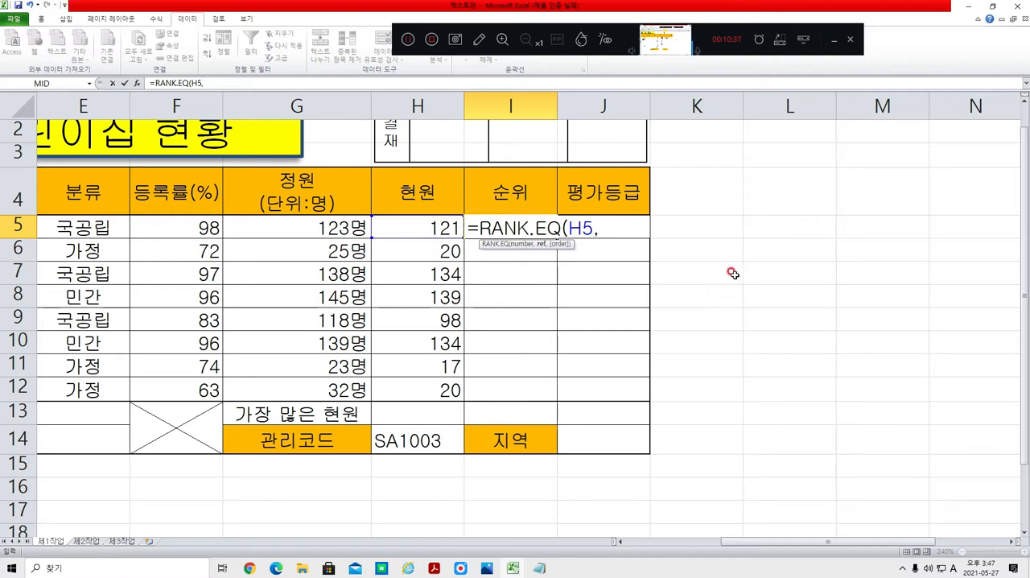
left_click_drag(418, 225, 418, 391)
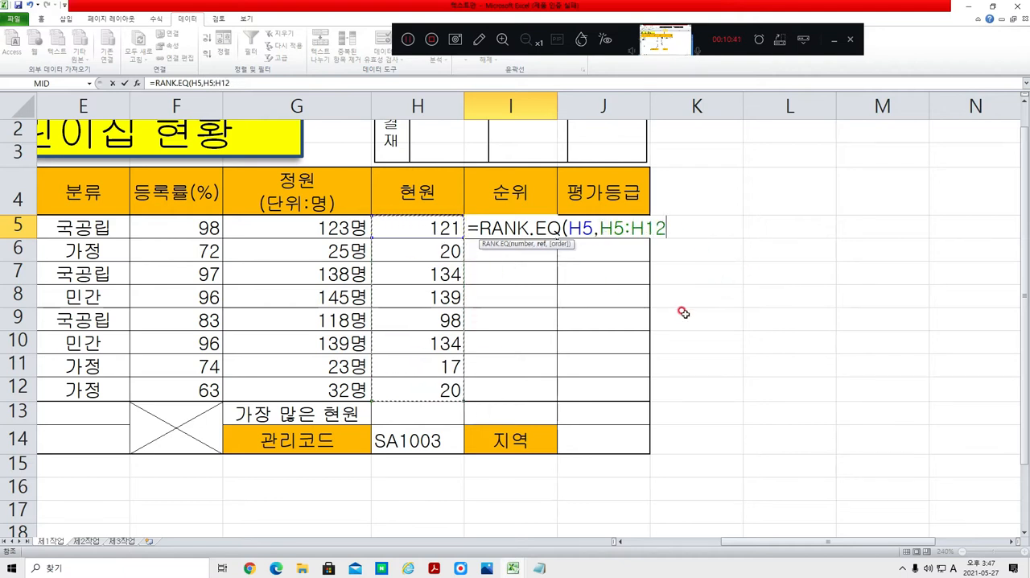
key("F4")
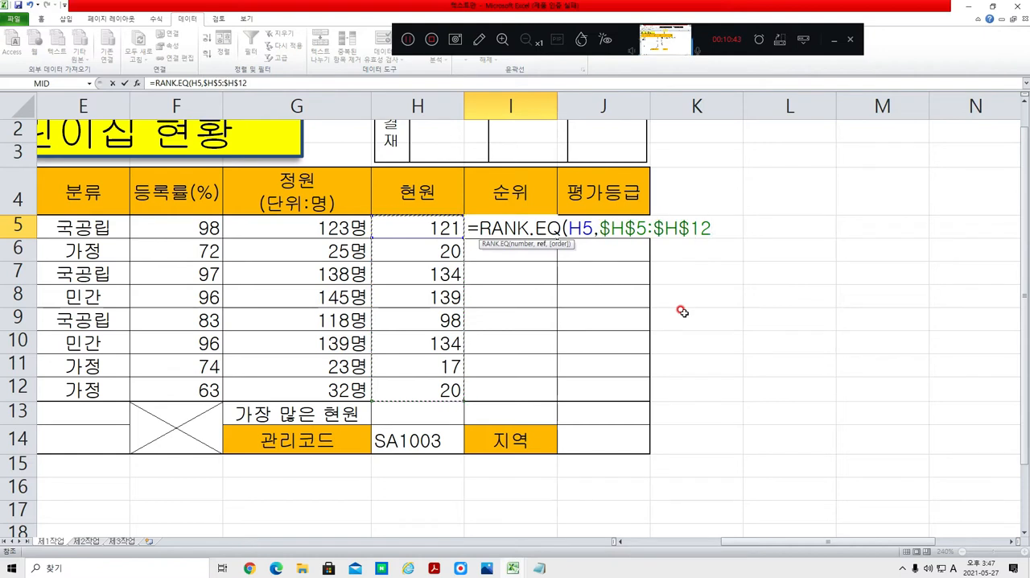
type(",")
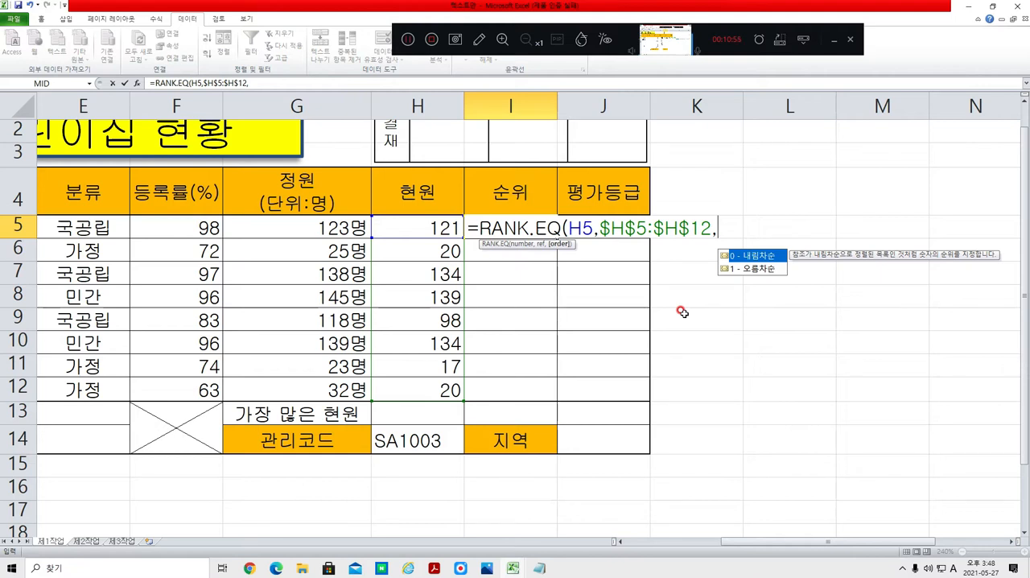
type("0)")
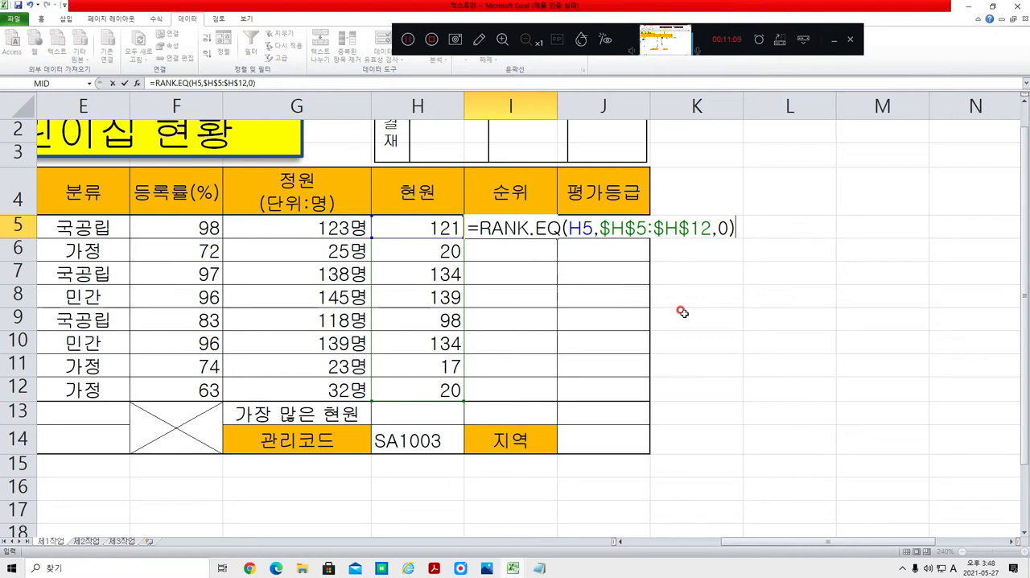
Step: Append the suffix &"위" to the rank formula in I5 and enter it
type("&\"위")
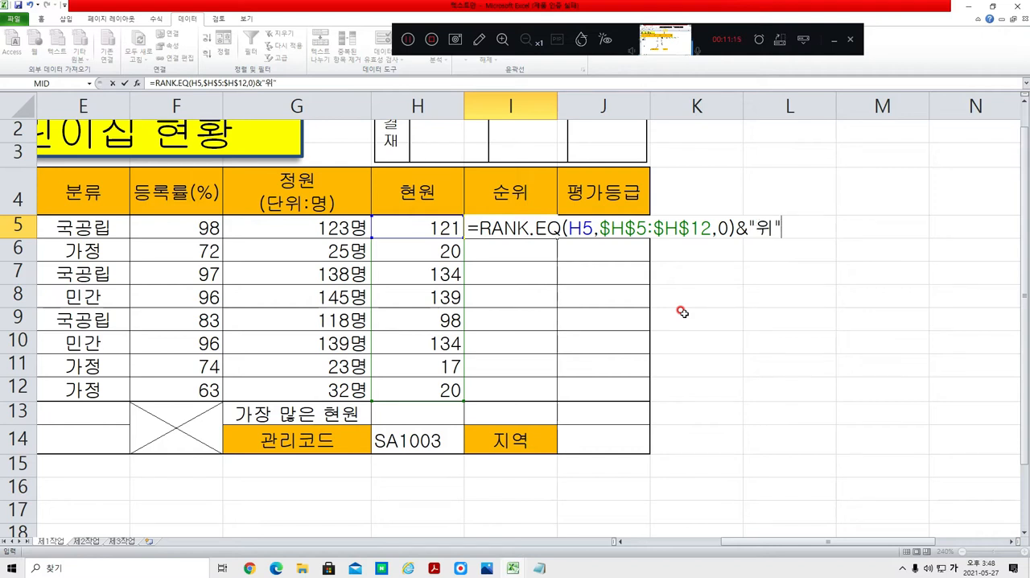
type("\"")
key("Return")
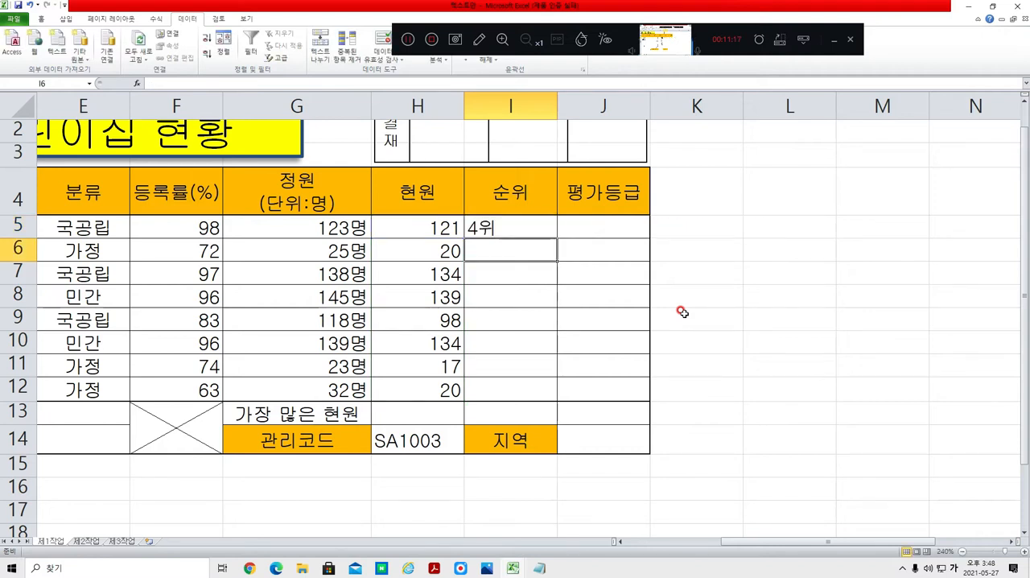
Step: Copy the rank formula from I5 down the 순위 column through I12
left_click(516, 222)
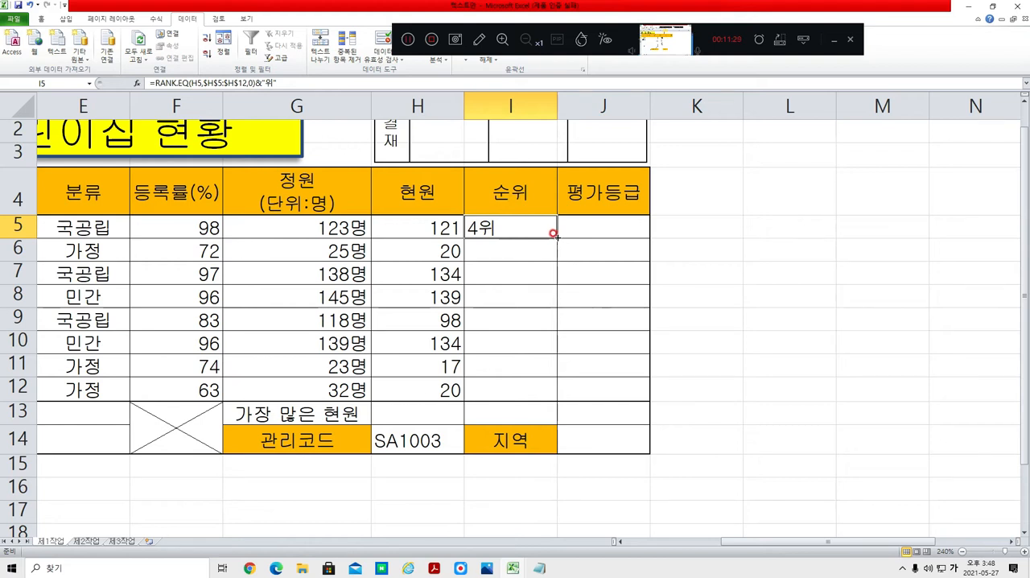
left_click_drag(553, 233, 547, 394)
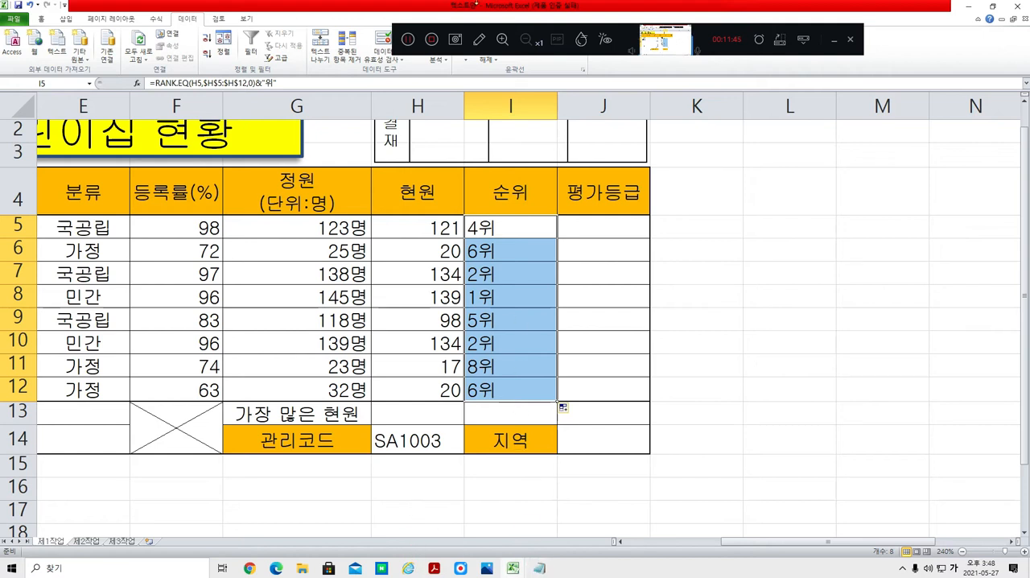
left_click(399, 40)
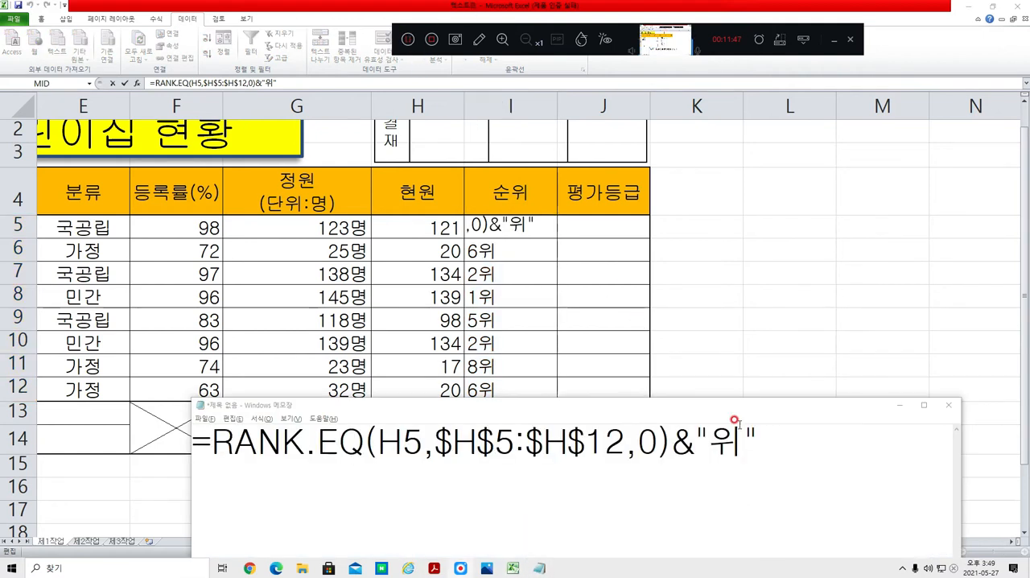
Step: Highlight the RANK.EQ formula in Notepad and switch to the exam PDF to examine task (2) on 평가등급, including its grade conditions and the IF and MID functions
left_click_drag(759, 442, 148, 466)
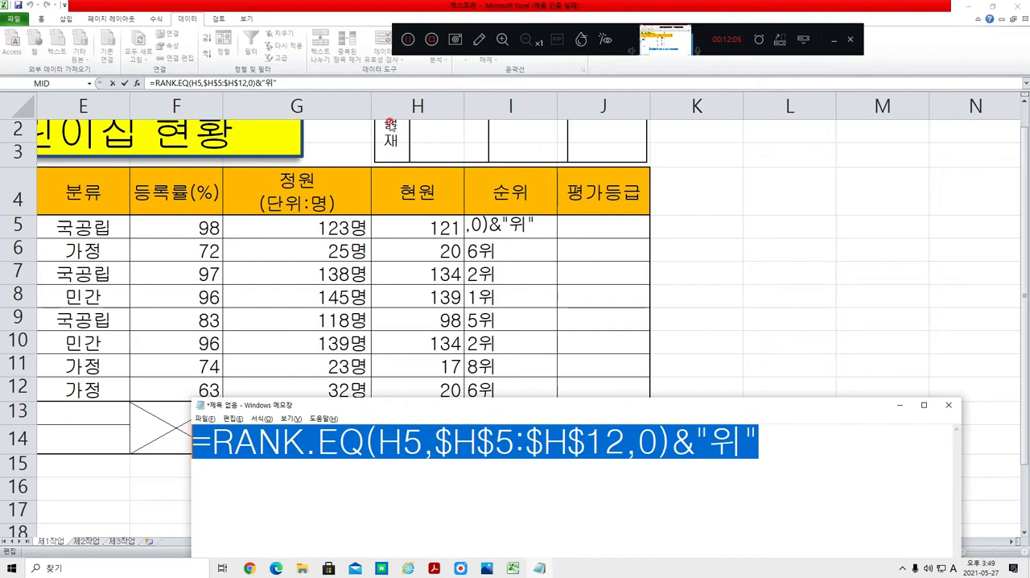
left_click(434, 568)
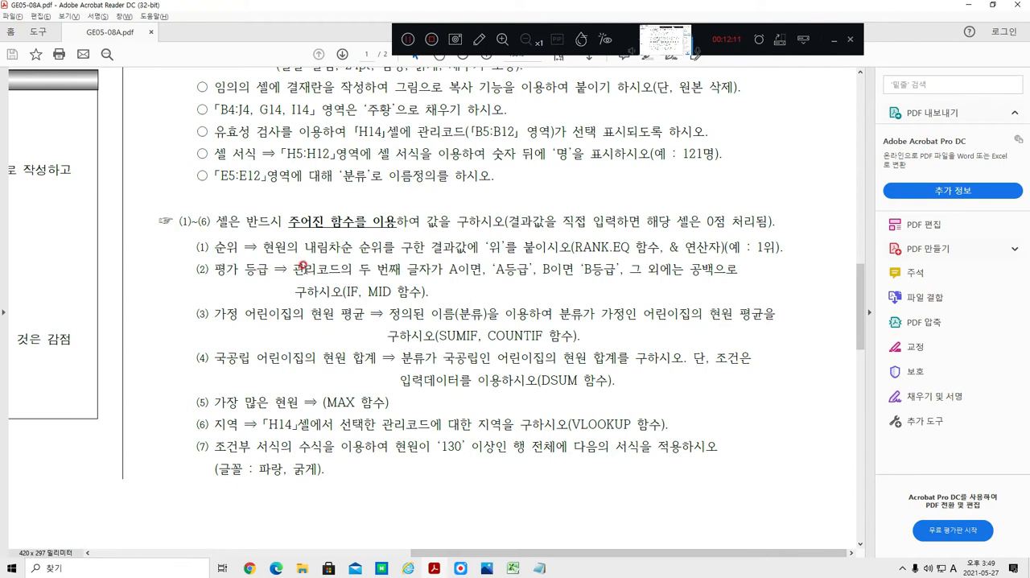
left_click_drag(344, 291, 420, 291)
left_click(225, 272)
left_click_drag(291, 269, 524, 269)
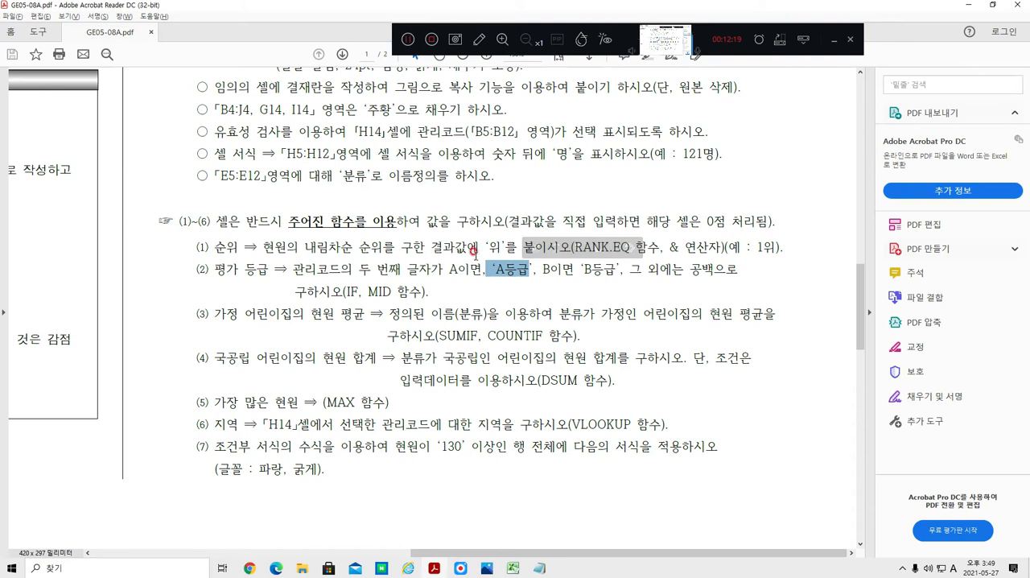
left_click_drag(542, 272, 737, 272)
left_click(665, 281)
left_click_drag(294, 291, 420, 292)
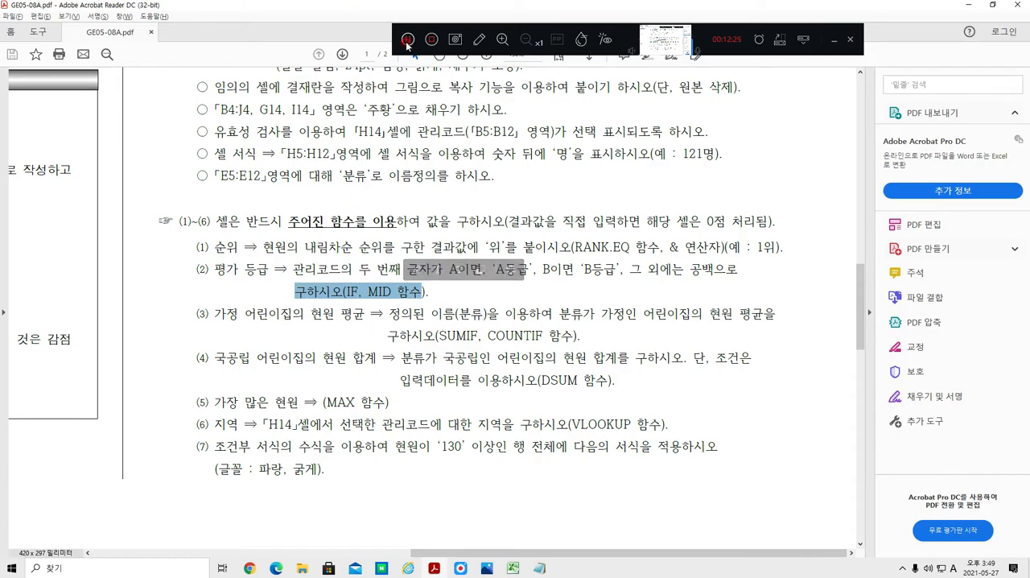
left_click(407, 38)
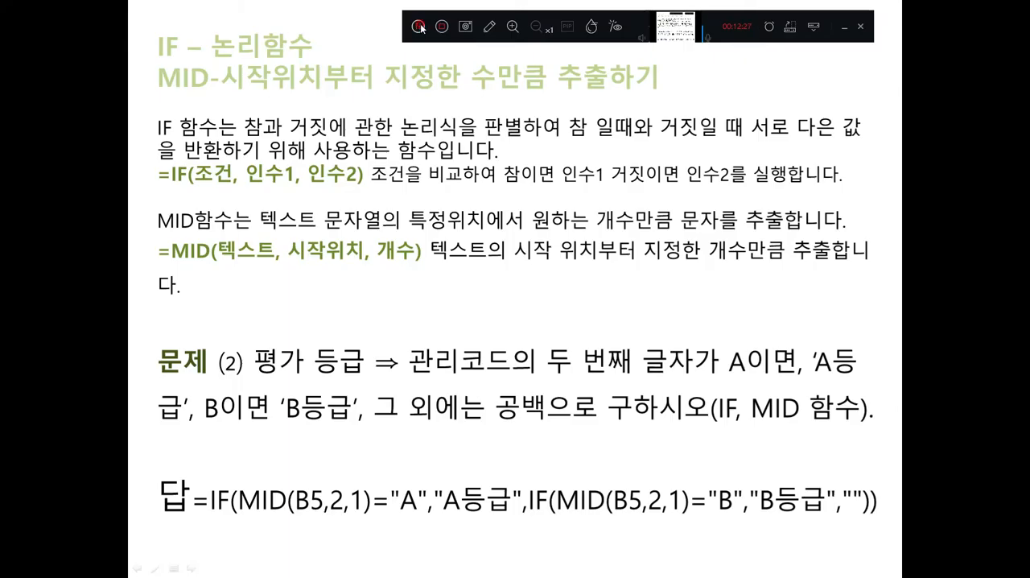